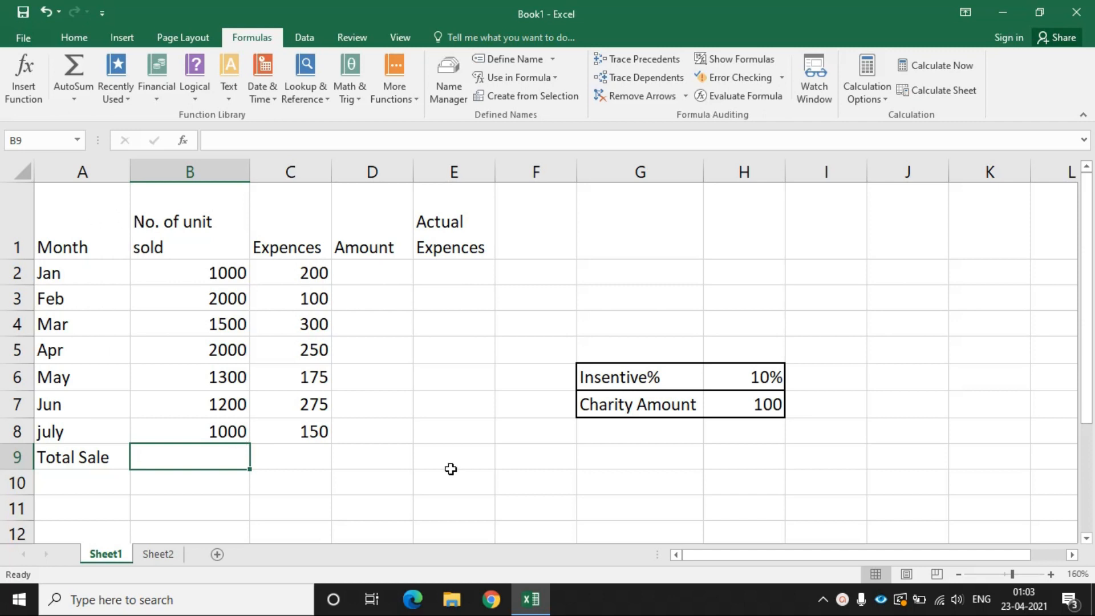
# Examine the sheet's column layout from column A through column E by highlighting each column in turn
pyautogui.click(93, 173)
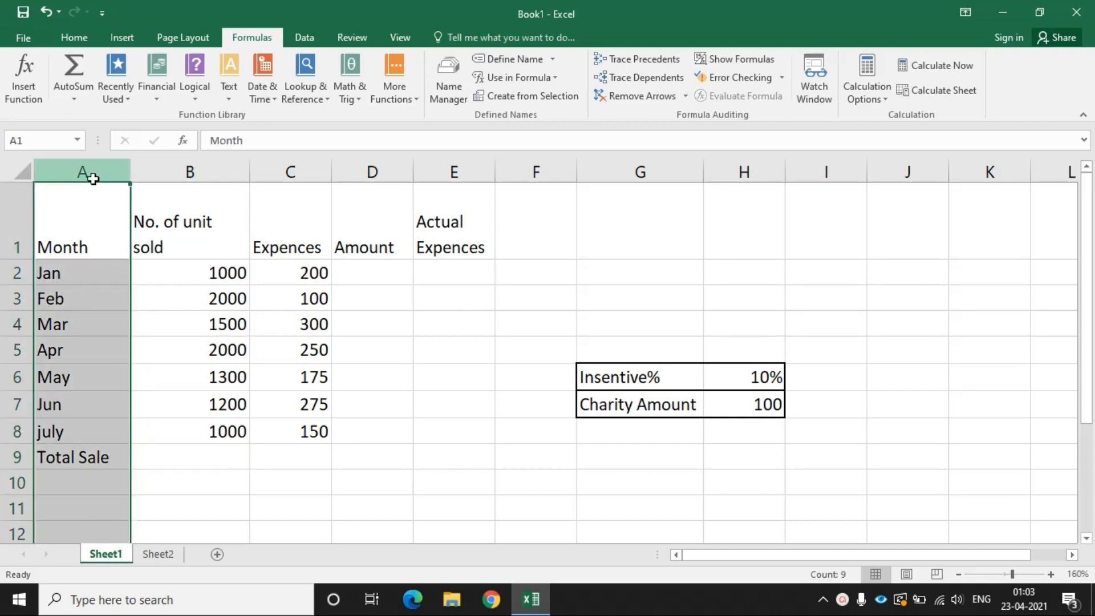
pyautogui.click(181, 170)
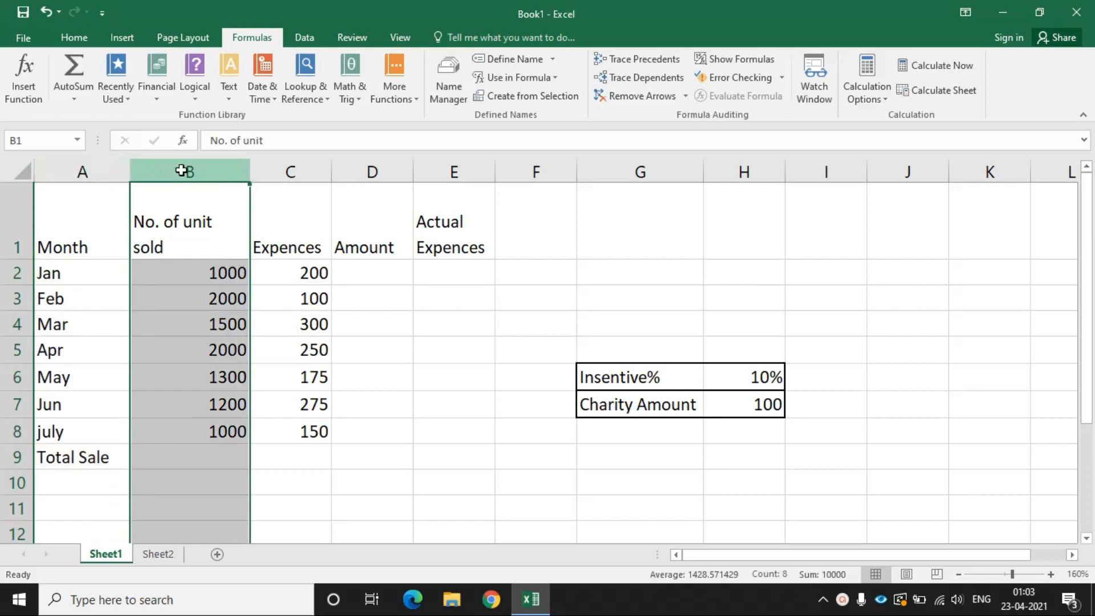
pyautogui.click(294, 170)
pyautogui.click(371, 170)
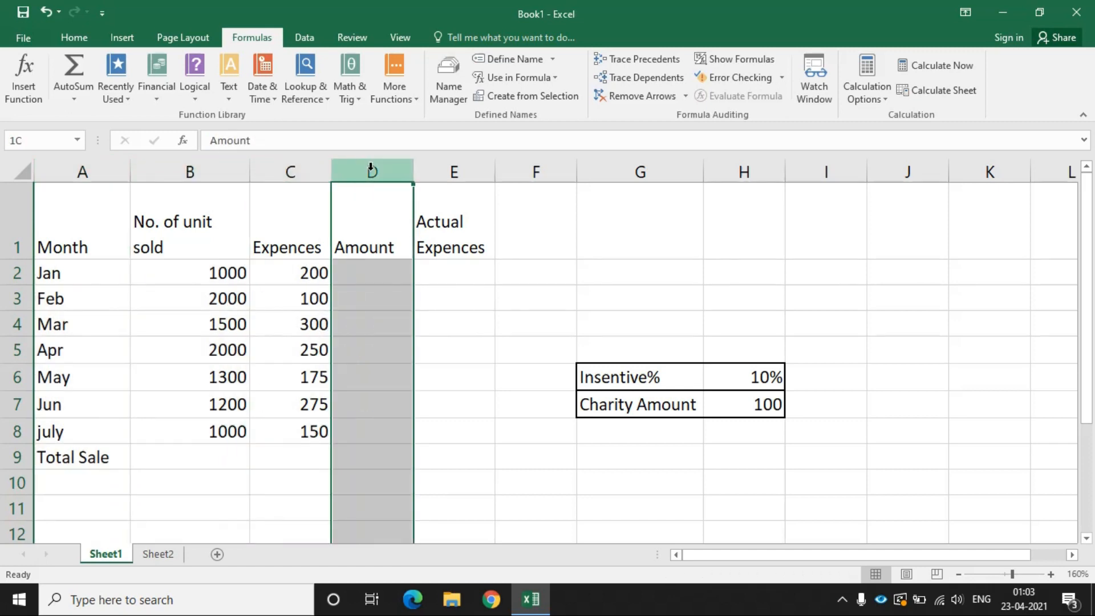
pyautogui.click(474, 173)
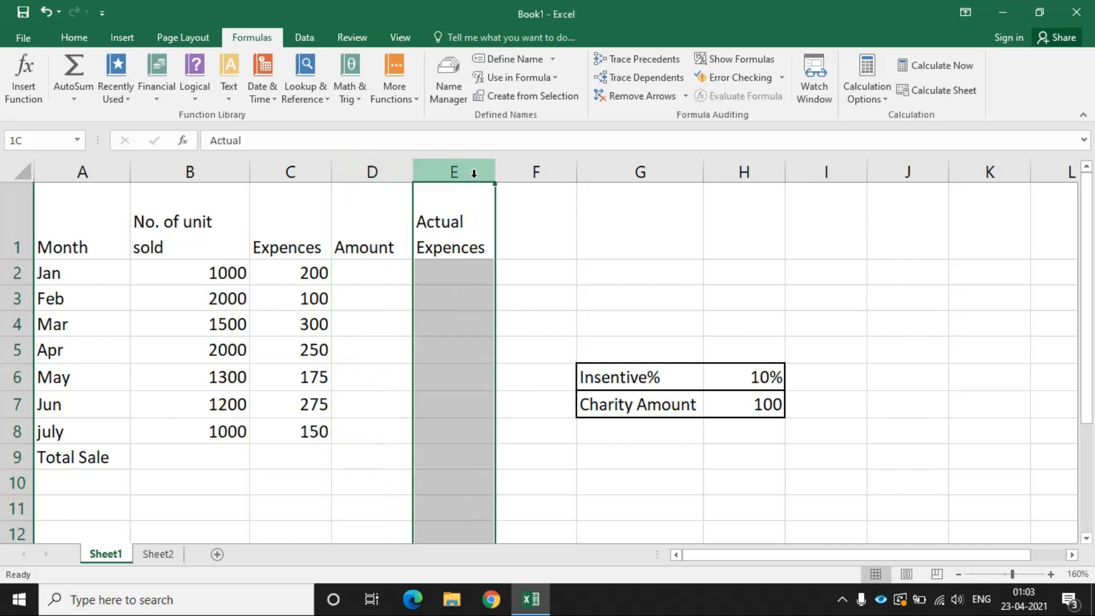
pyautogui.click(85, 173)
pyautogui.click(179, 170)
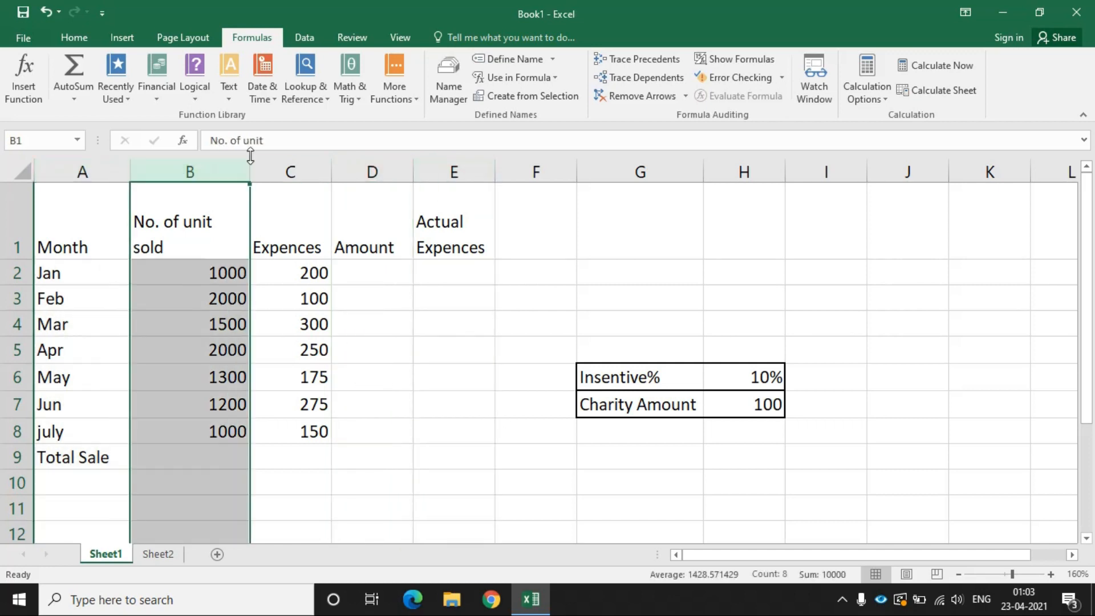
pyautogui.click(286, 165)
pyautogui.click(377, 166)
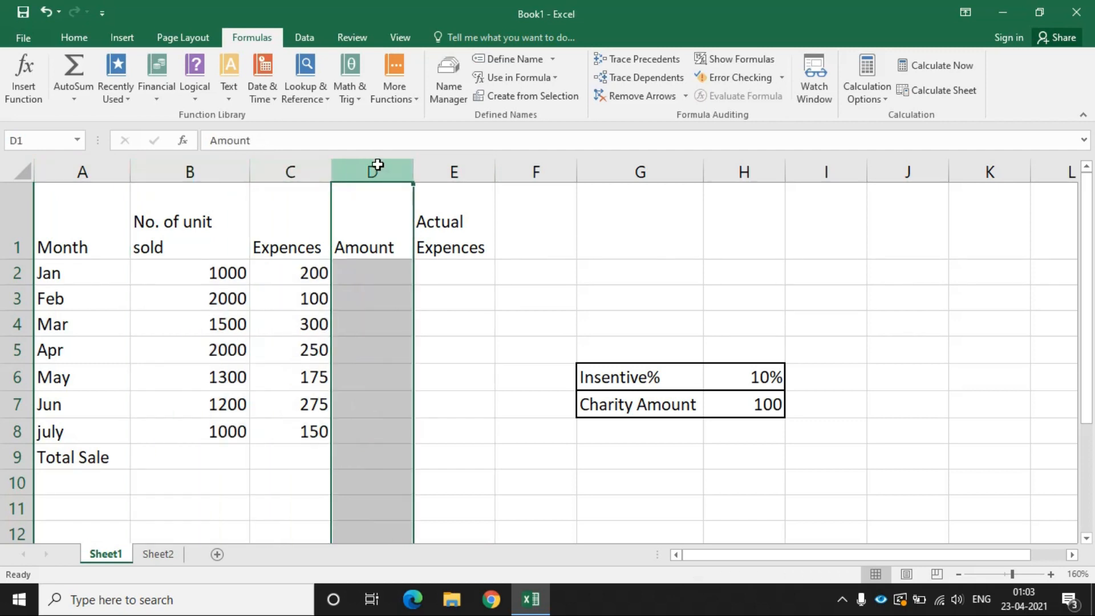
# Examine the sheet's row layout by highlighting rows 1 to 4 one after another
pyautogui.click(17, 238)
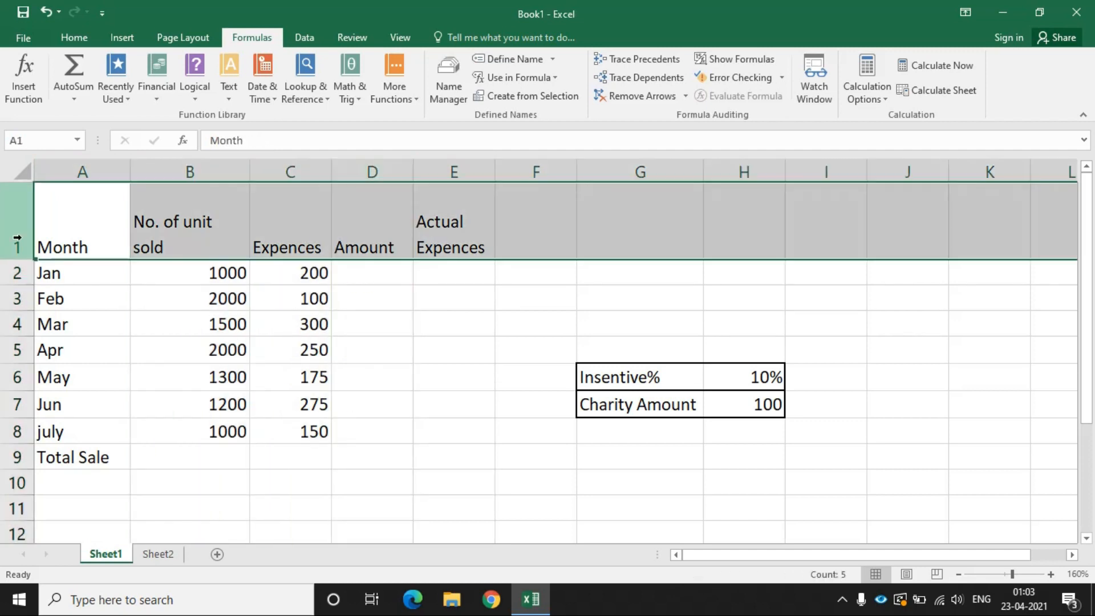
pyautogui.click(15, 274)
pyautogui.click(16, 299)
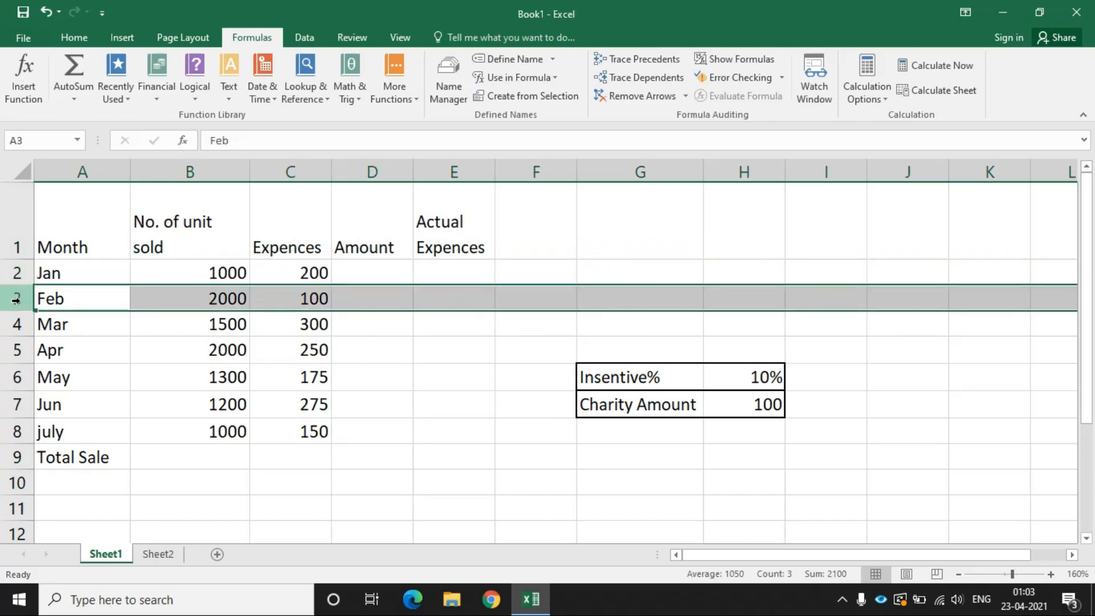
pyautogui.click(13, 326)
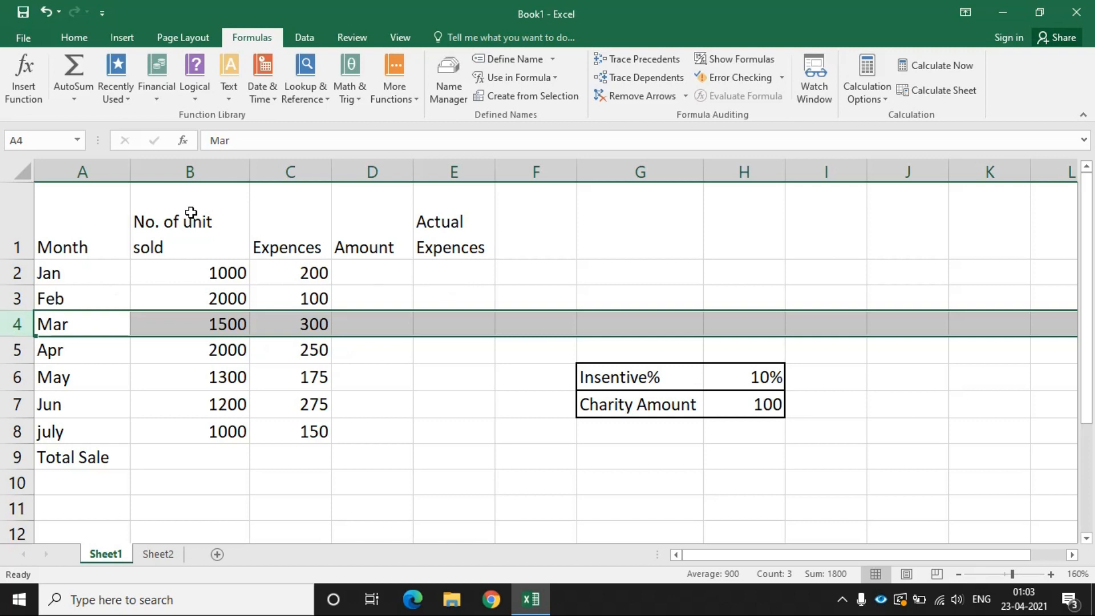
# Inspect the content of cell A1 in the formula bar, then highlight the Month column
pyautogui.click(106, 230)
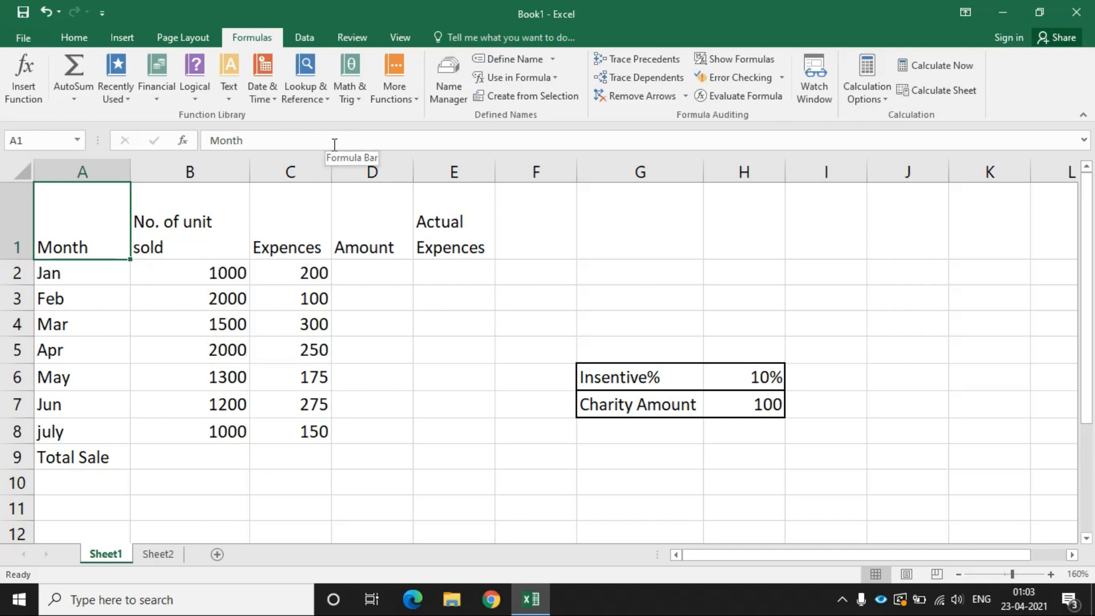
pyautogui.moveTo(335, 144); pyautogui.dragTo(212, 147)
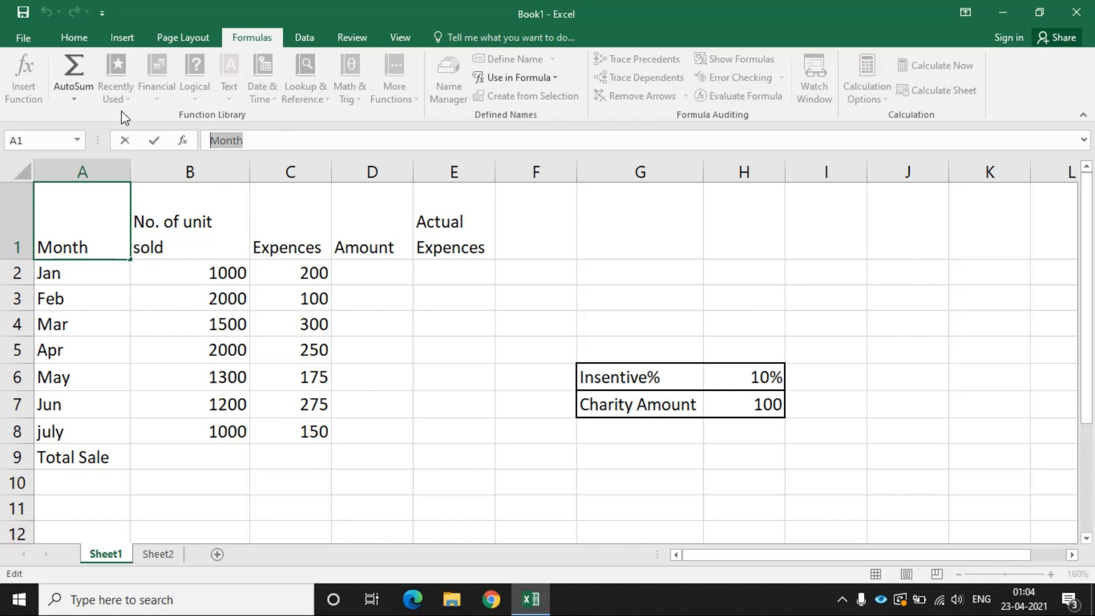
pyautogui.click(78, 38)
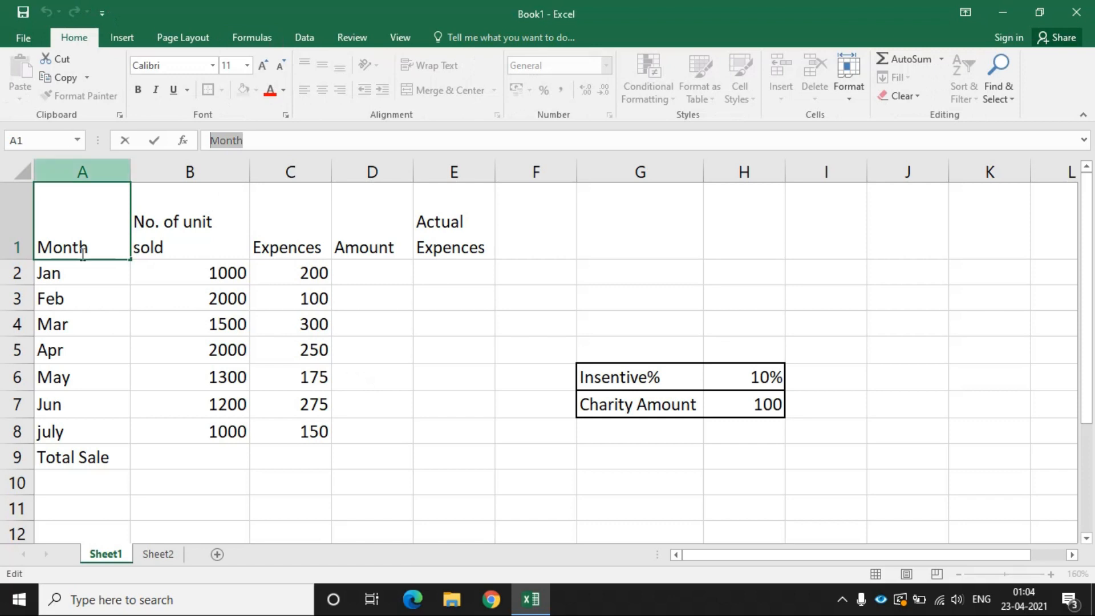
pyautogui.click(99, 166)
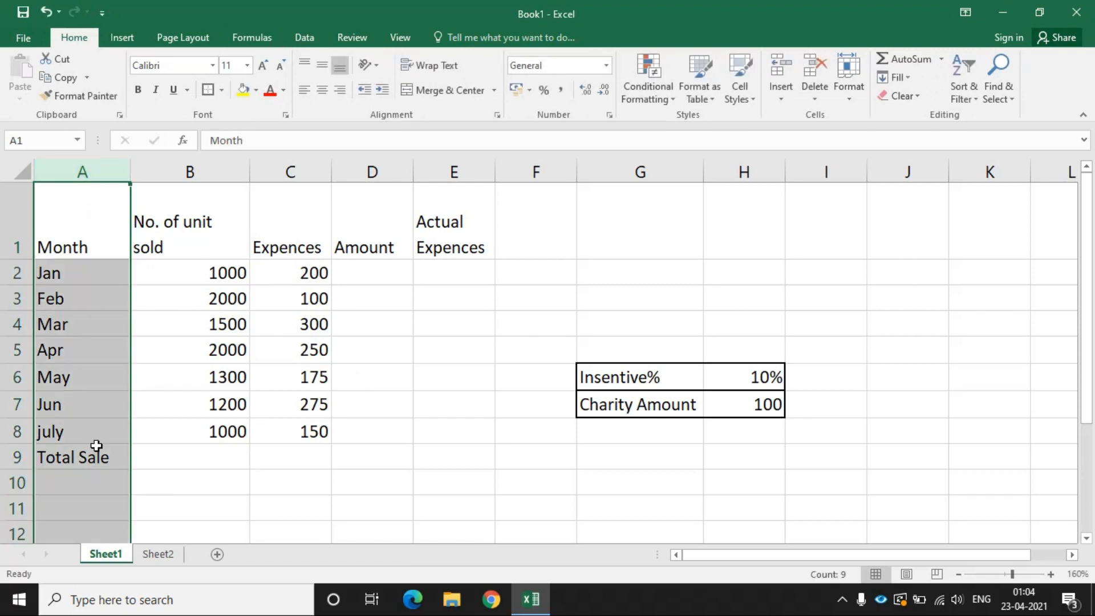
# Enter the Total Sale formula =B2+B3+B4+B5+B6+B7+B8 in cell B9, using cell references
pyautogui.click(169, 462)
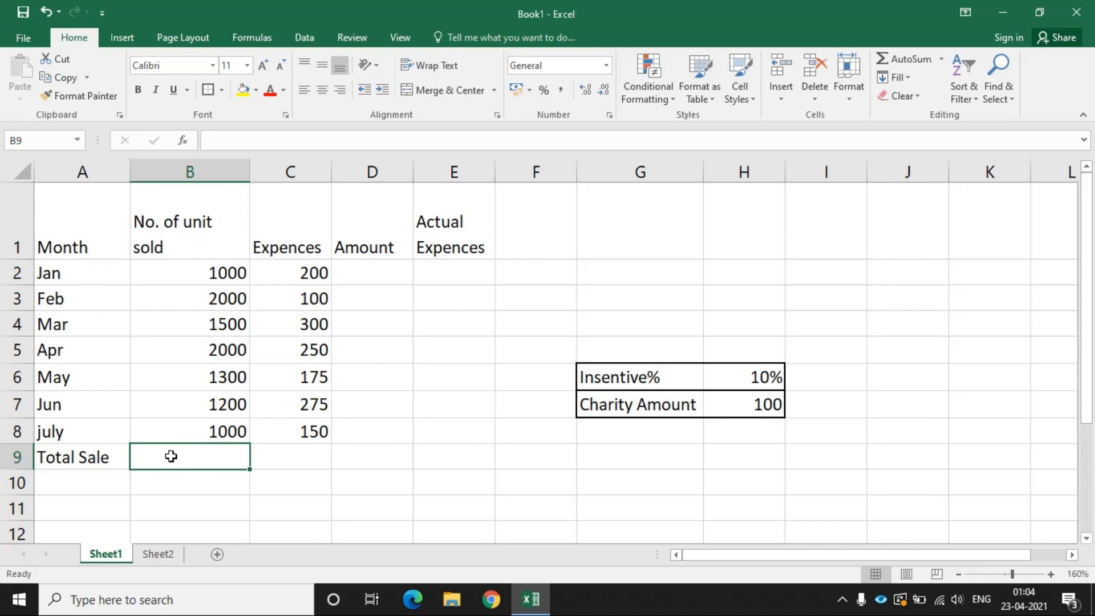
pyautogui.write('=')
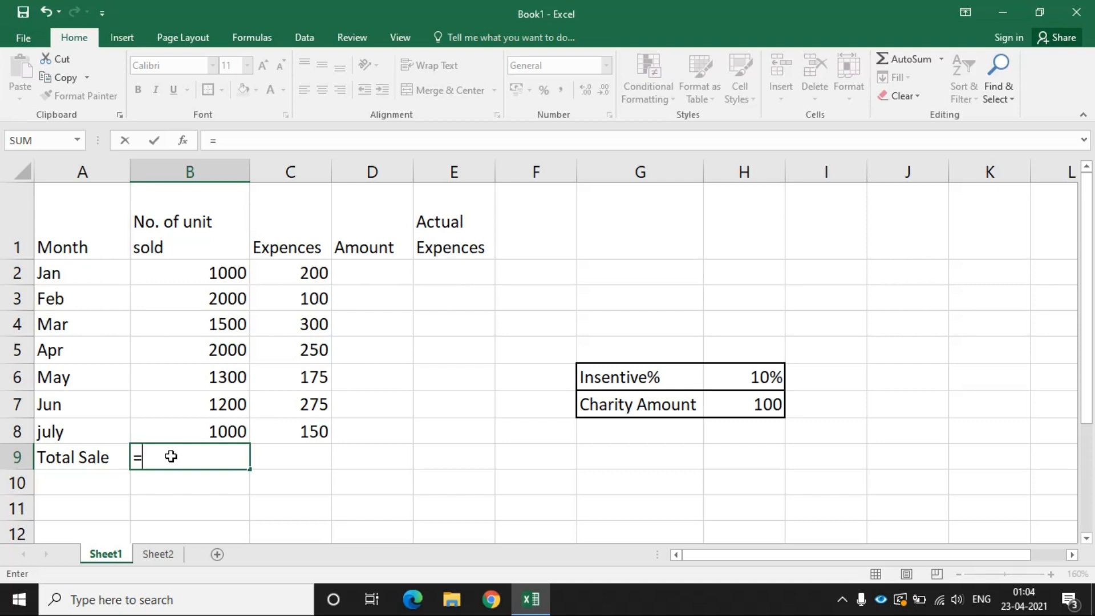
pyautogui.click(205, 269)
pyautogui.write('+')
pyautogui.click(209, 297)
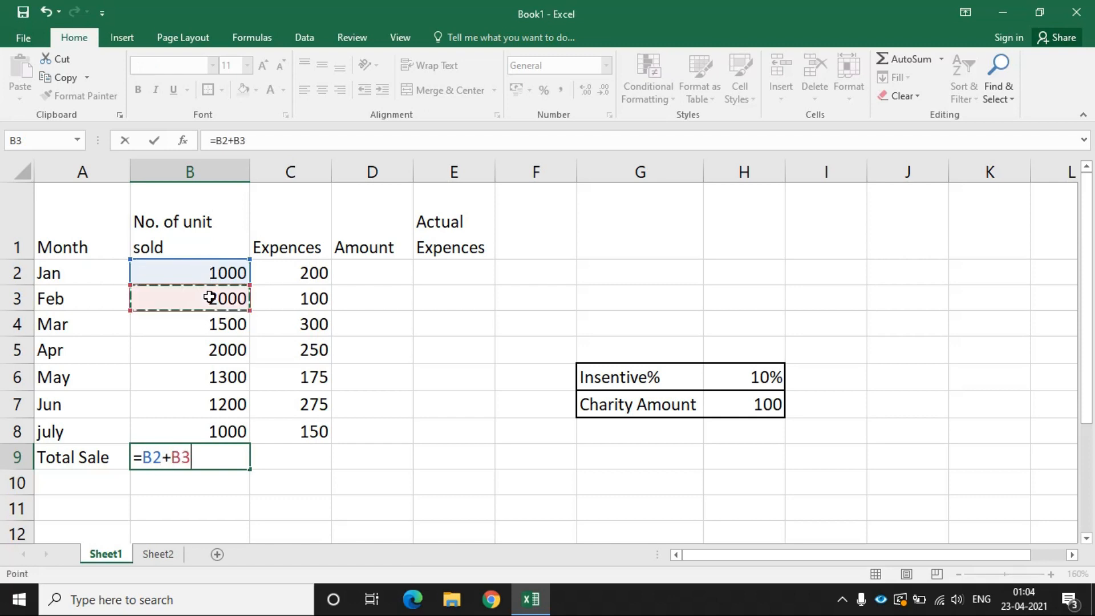
pyautogui.write('+')
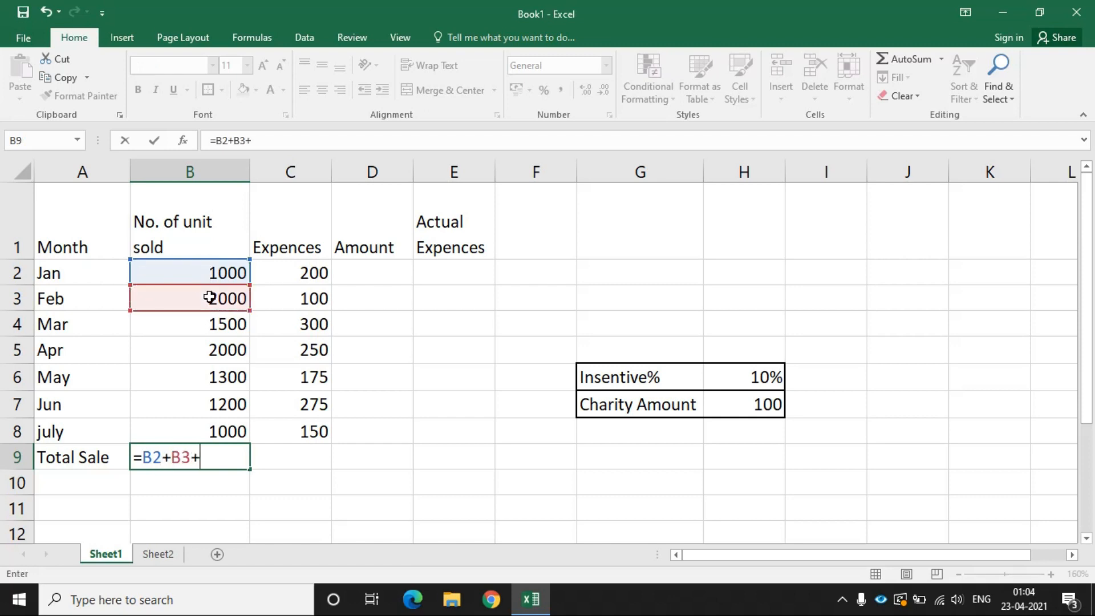
pyautogui.click(214, 328)
pyautogui.write('+')
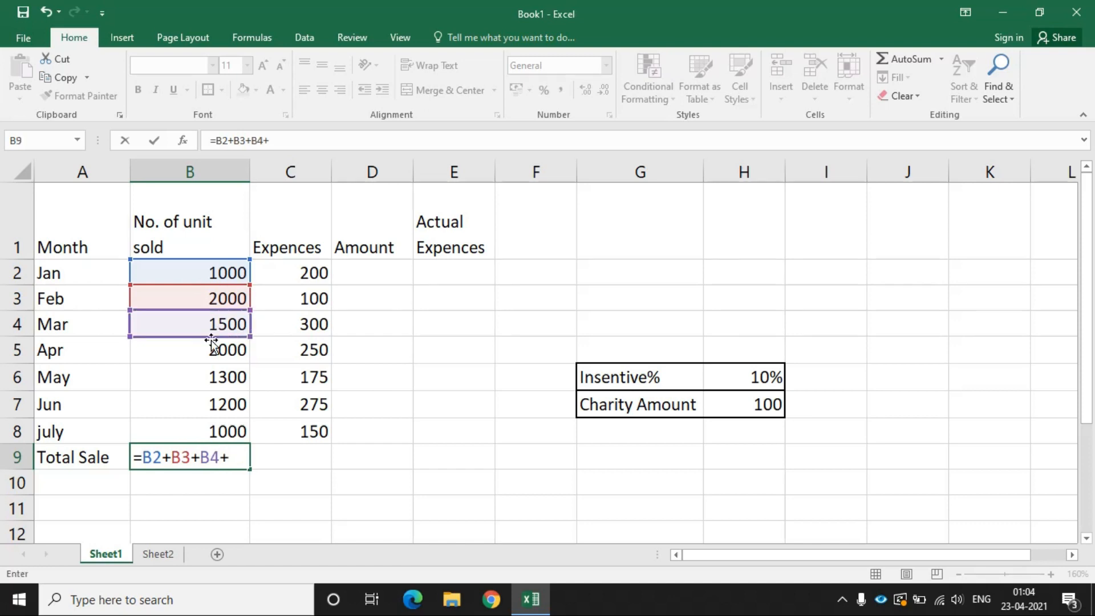
pyautogui.click(211, 349)
pyautogui.write('+')
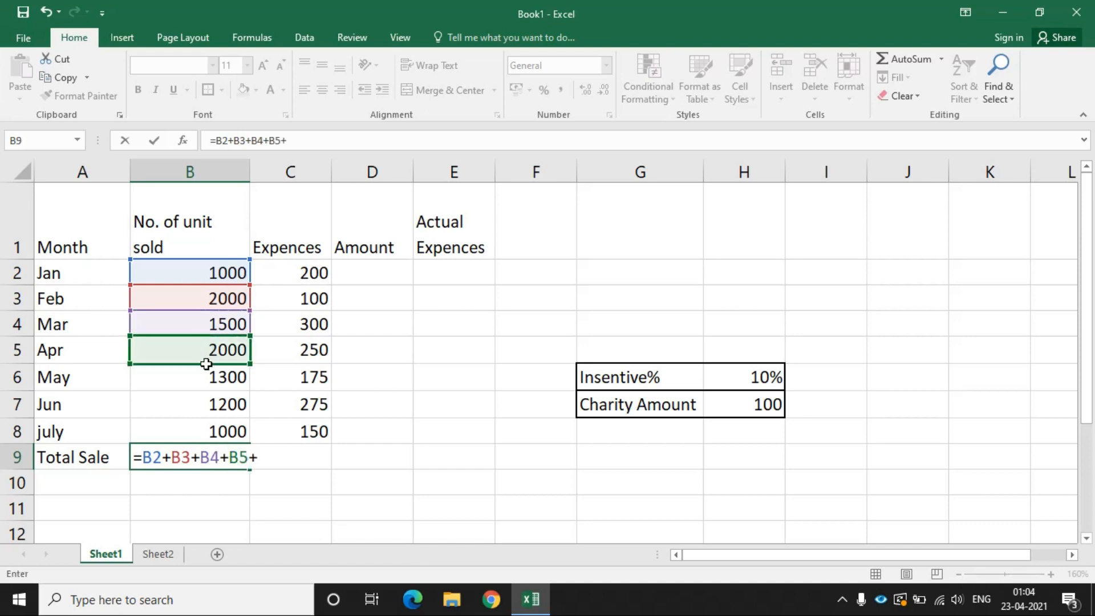
pyautogui.click(205, 383)
pyautogui.write('+')
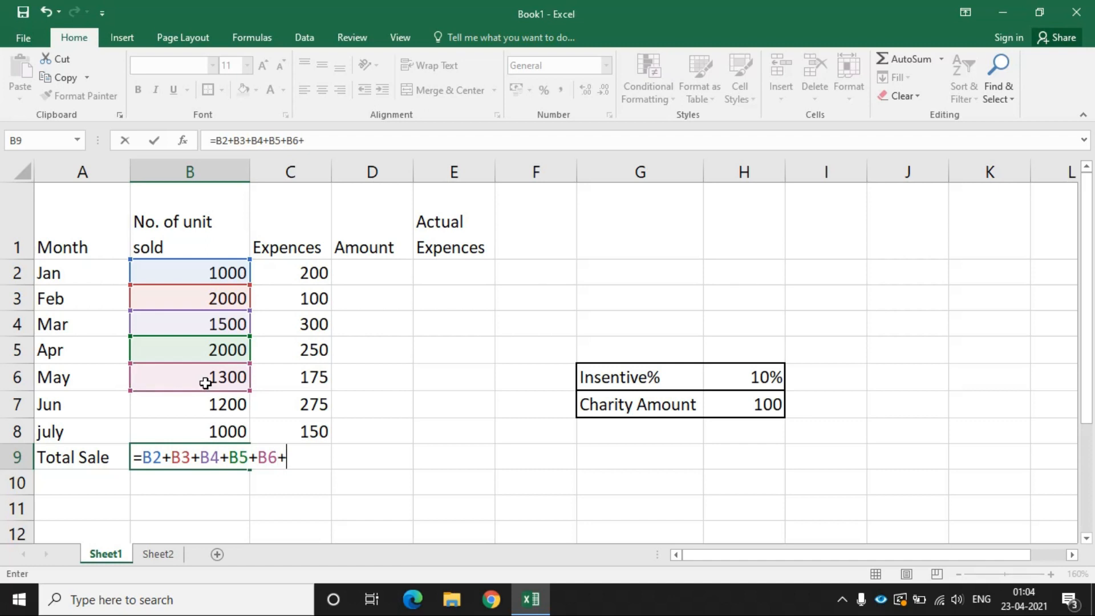
pyautogui.click(207, 406)
pyautogui.write('+')
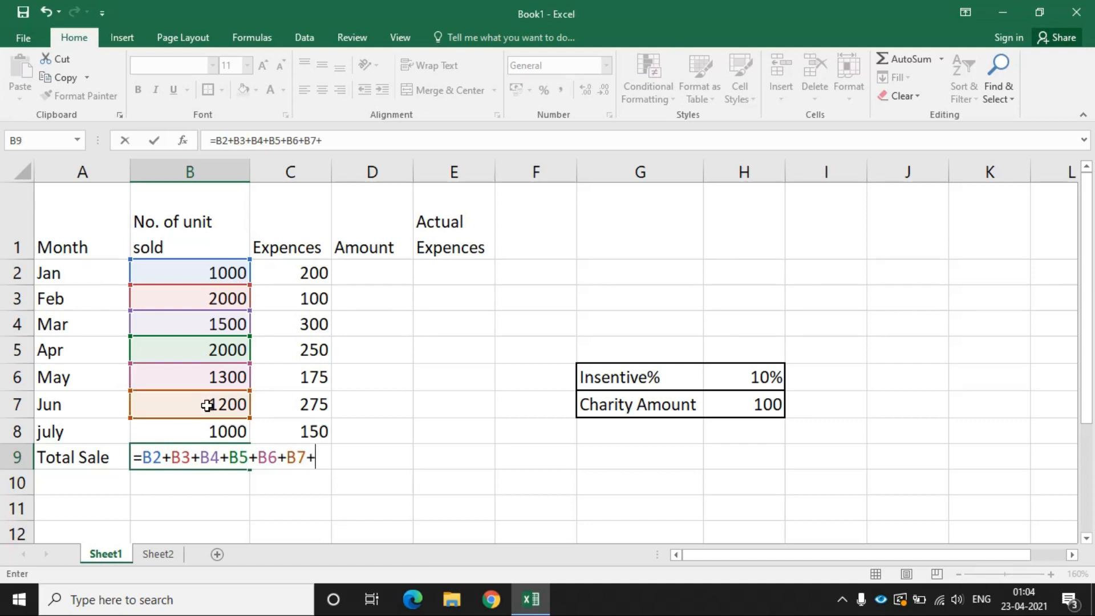
pyautogui.click(209, 433)
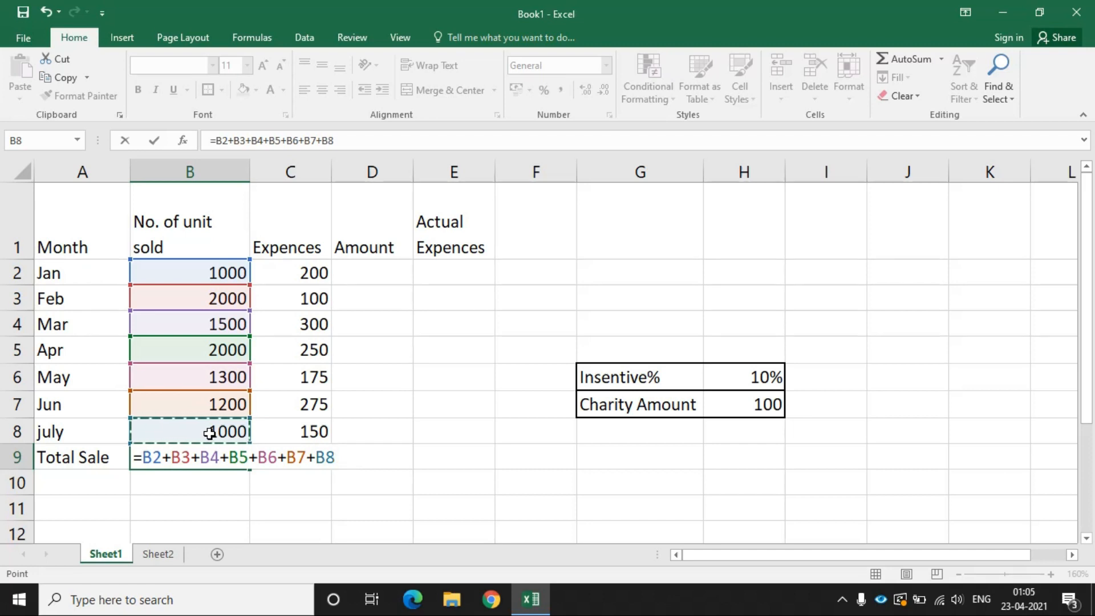
pyautogui.press('Return')
# Change the last operator in the B9 formula to multiplication so it reads =B2+B3+B4+B5+B6+B7*B8
pyautogui.click(217, 459)
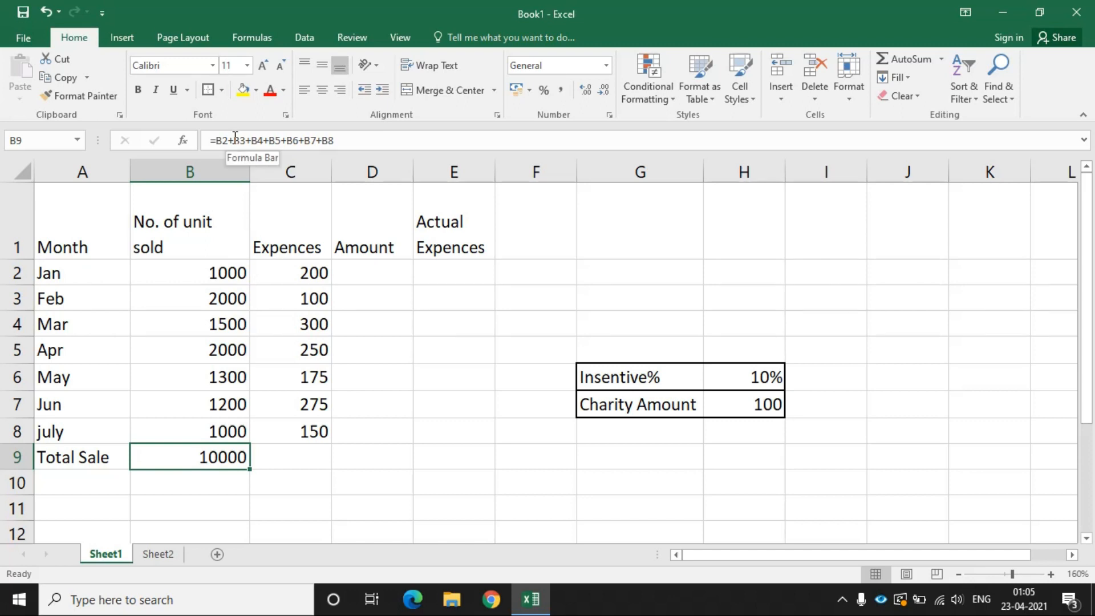
pyautogui.click(321, 142)
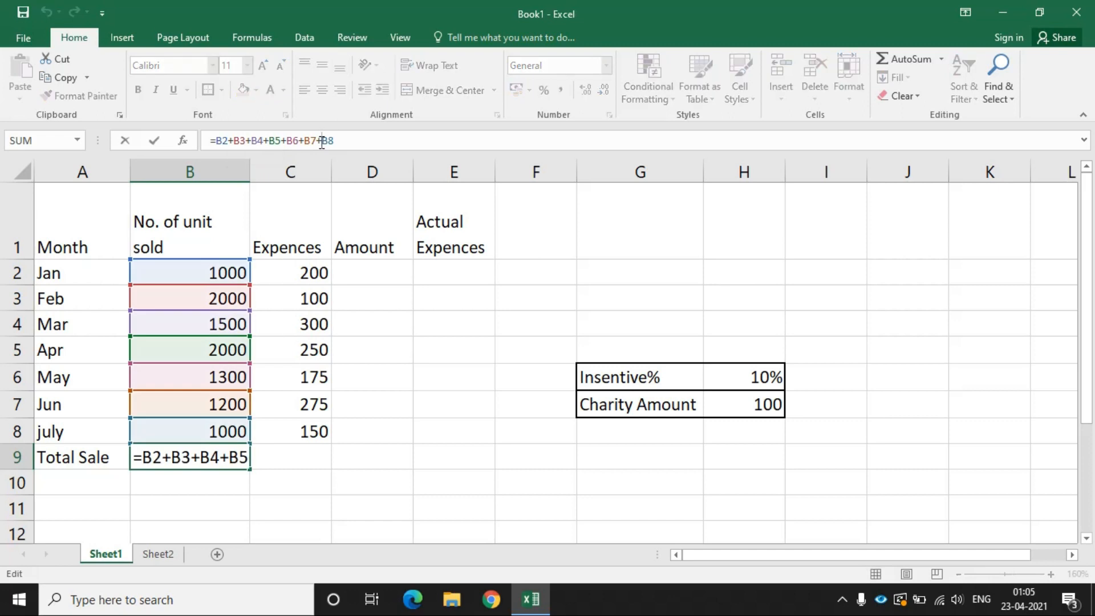
pyautogui.press('BackSpace')
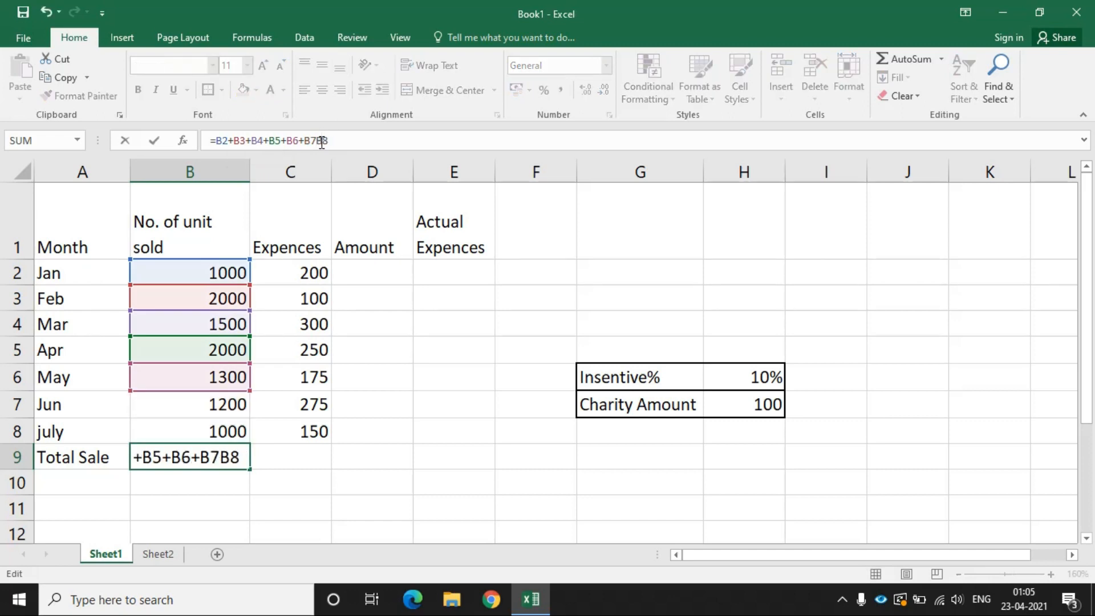
pyautogui.write('*')
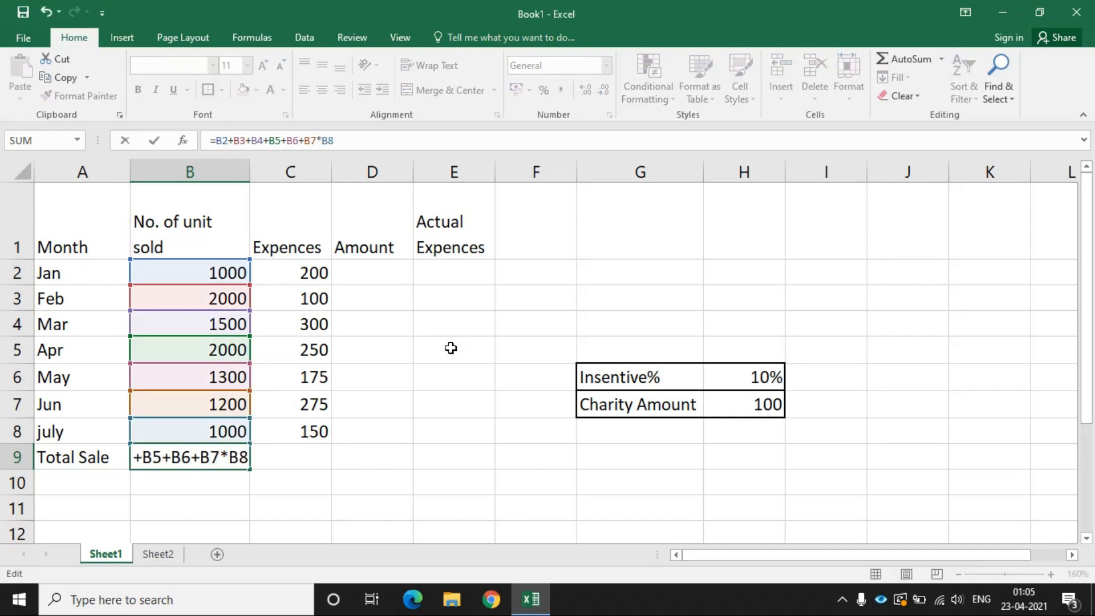
pyautogui.press('Return')
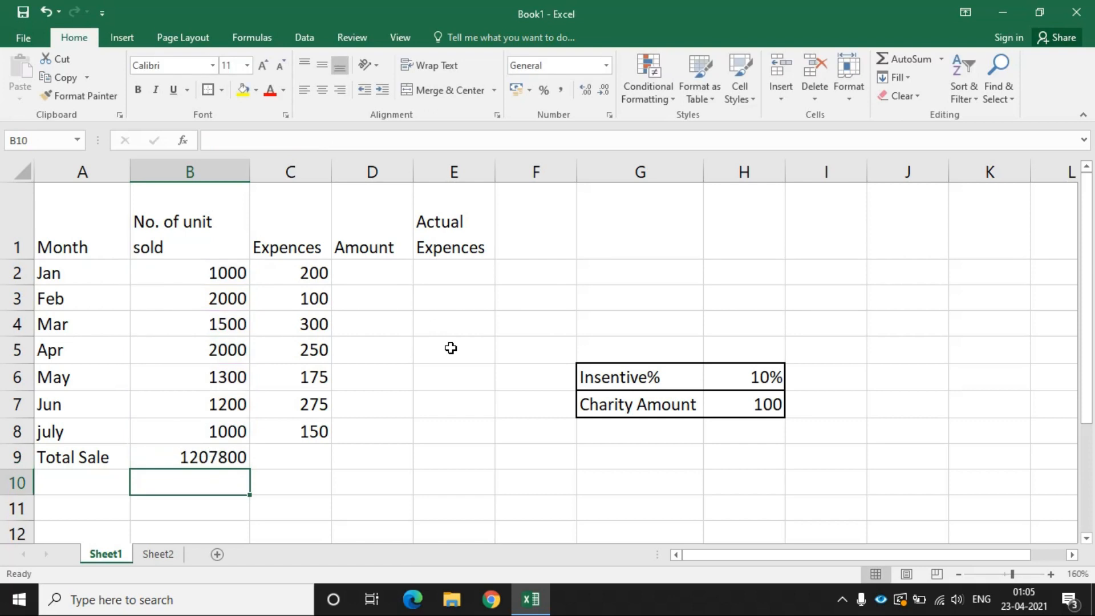
# Restore the plus sign between B7 and B8 in the Total Sale formula in cell B9
pyautogui.click(224, 456)
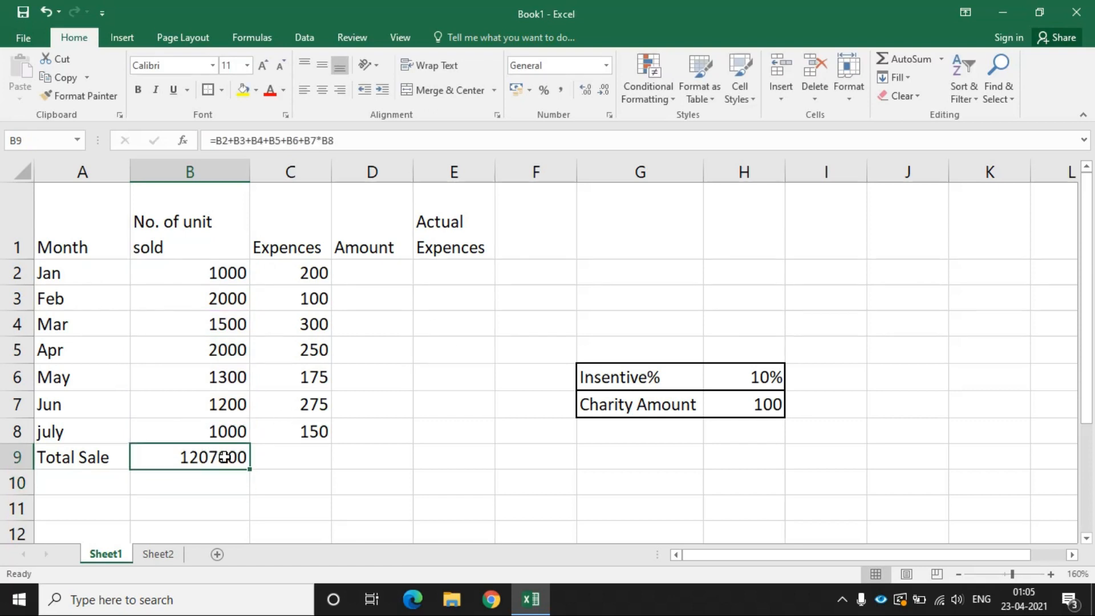
pyautogui.click(322, 140)
pyautogui.press('BackSpace')
pyautogui.write('+')
pyautogui.press('Return')
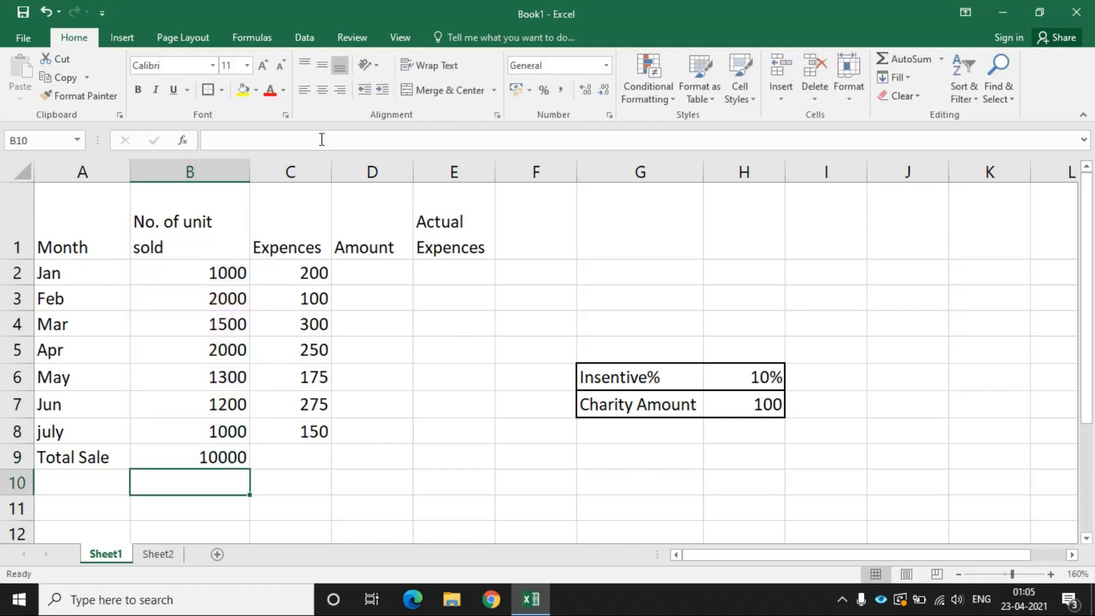
# Examine how cell ranges work by highlighting the vertical range B2:B8 and the horizontal range B3:F3
pyautogui.click(192, 274)
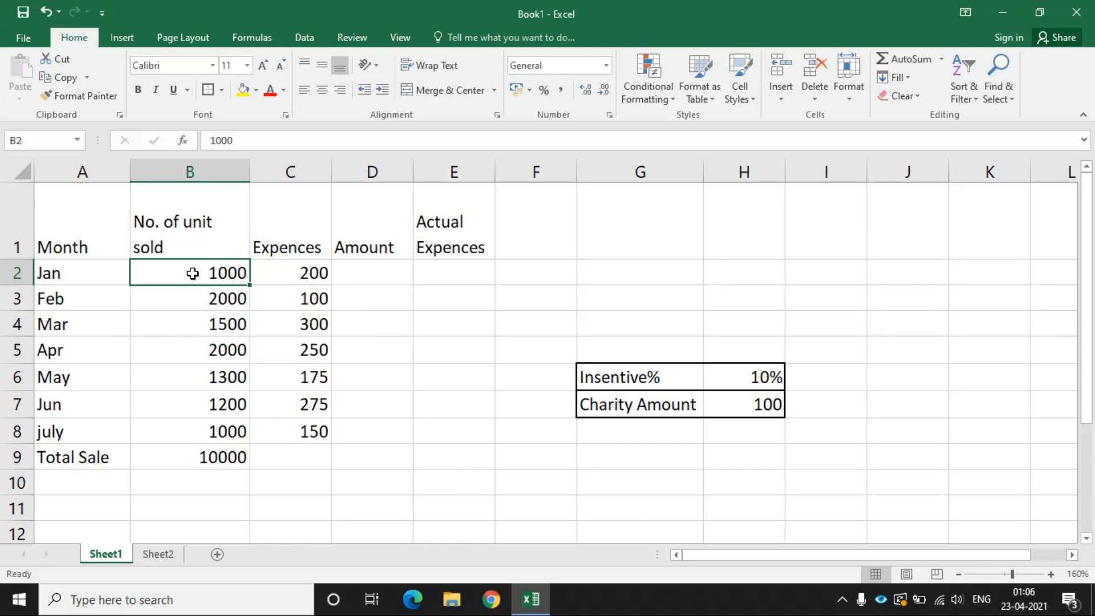
pyautogui.moveTo(192, 274); pyautogui.dragTo(200, 425)
pyautogui.moveTo(200, 427); pyautogui.dragTo(200, 428)
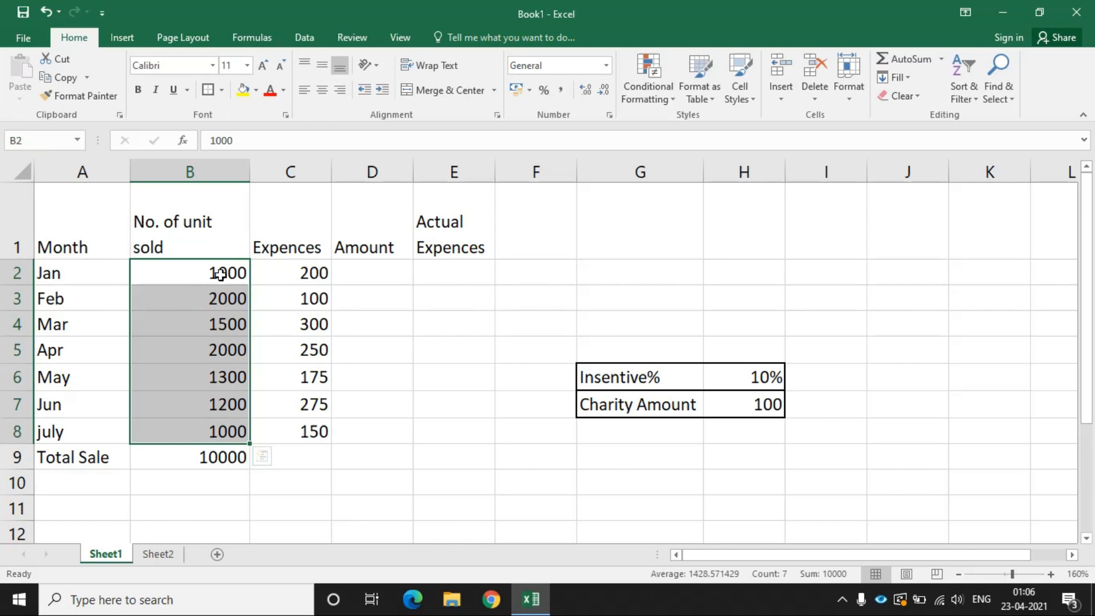
pyautogui.click(295, 274)
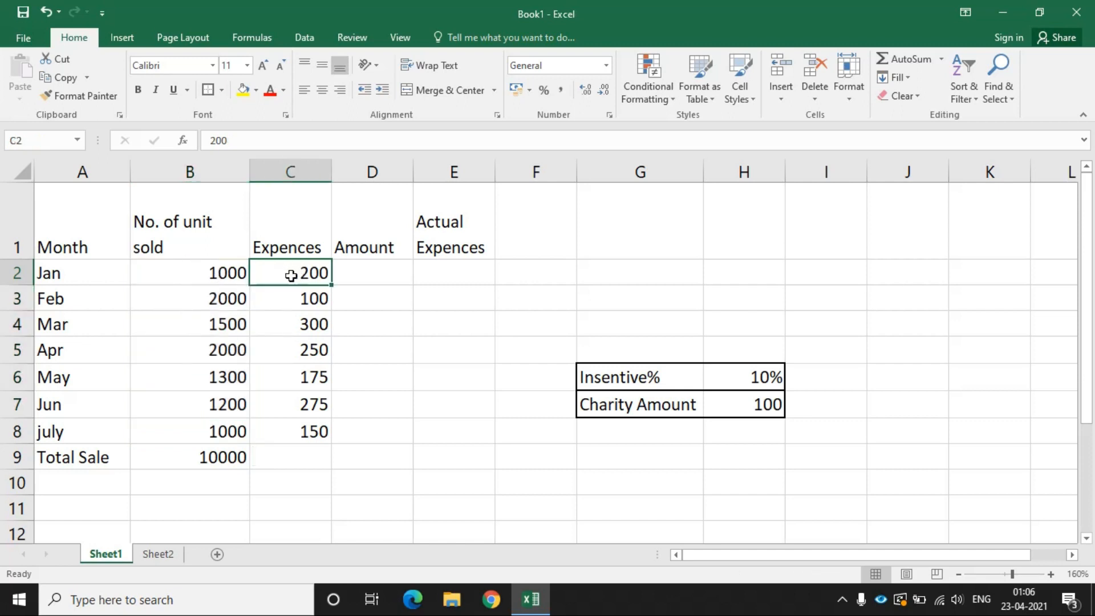
pyautogui.click(199, 273)
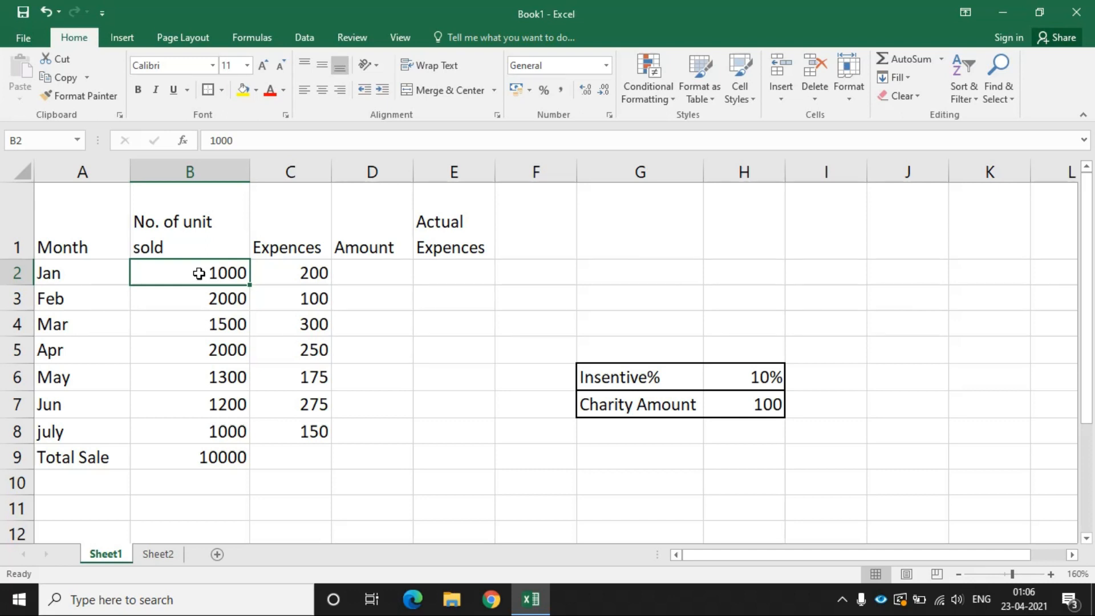
pyautogui.moveTo(199, 274); pyautogui.dragTo(201, 422)
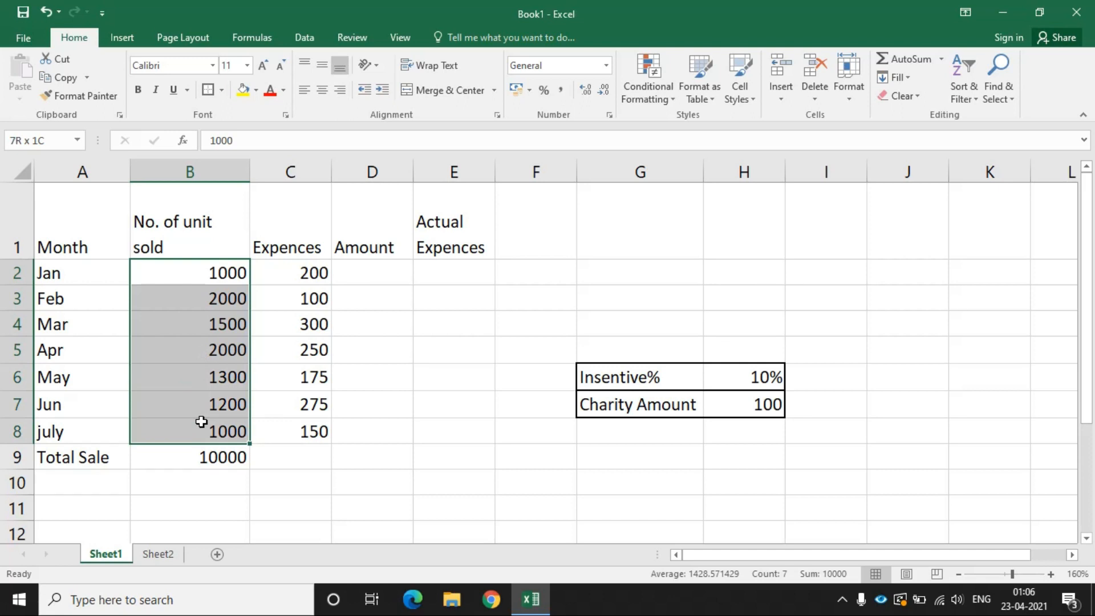
pyautogui.moveTo(201, 422); pyautogui.dragTo(201, 422)
pyautogui.click(294, 339)
pyautogui.moveTo(201, 299); pyautogui.dragTo(513, 296)
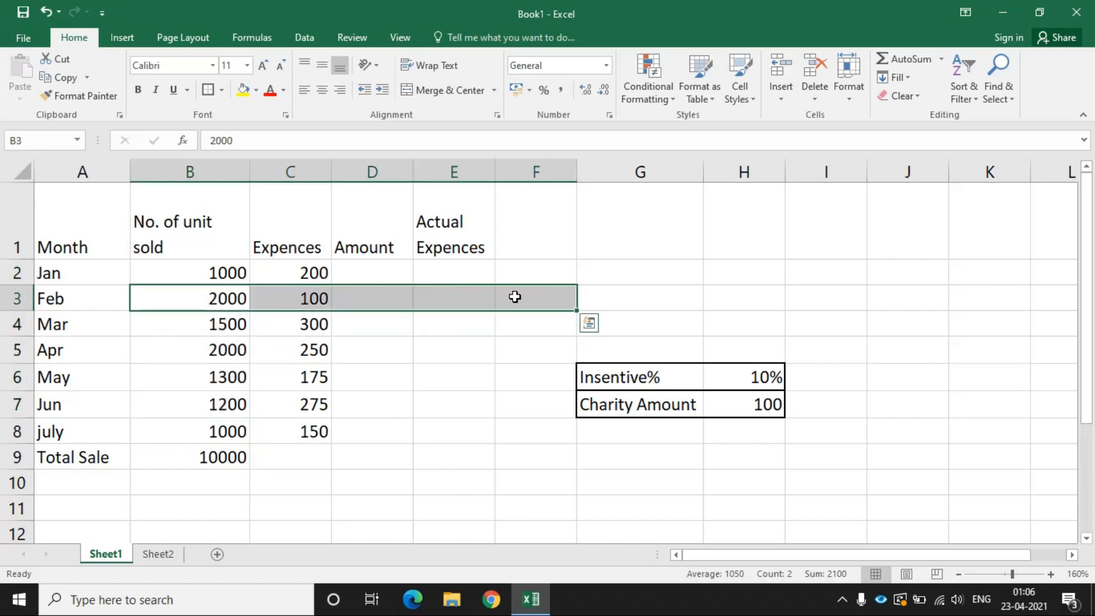
# Enter the sample text hello in cell G2 and world in cell H4
pyautogui.click(164, 352)
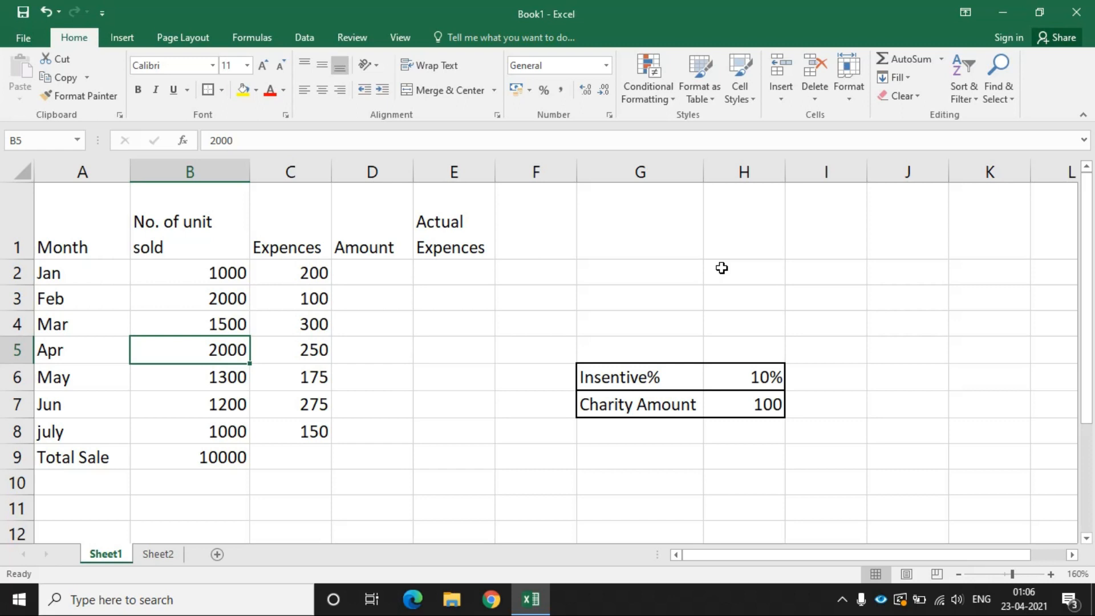
pyautogui.click(666, 275)
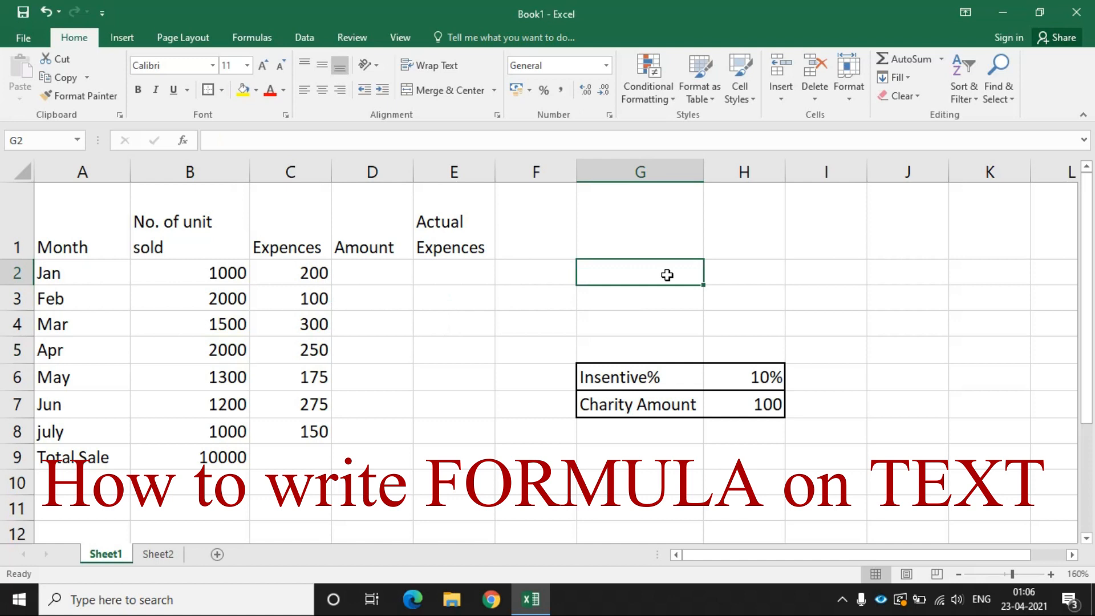
pyautogui.write('hello')
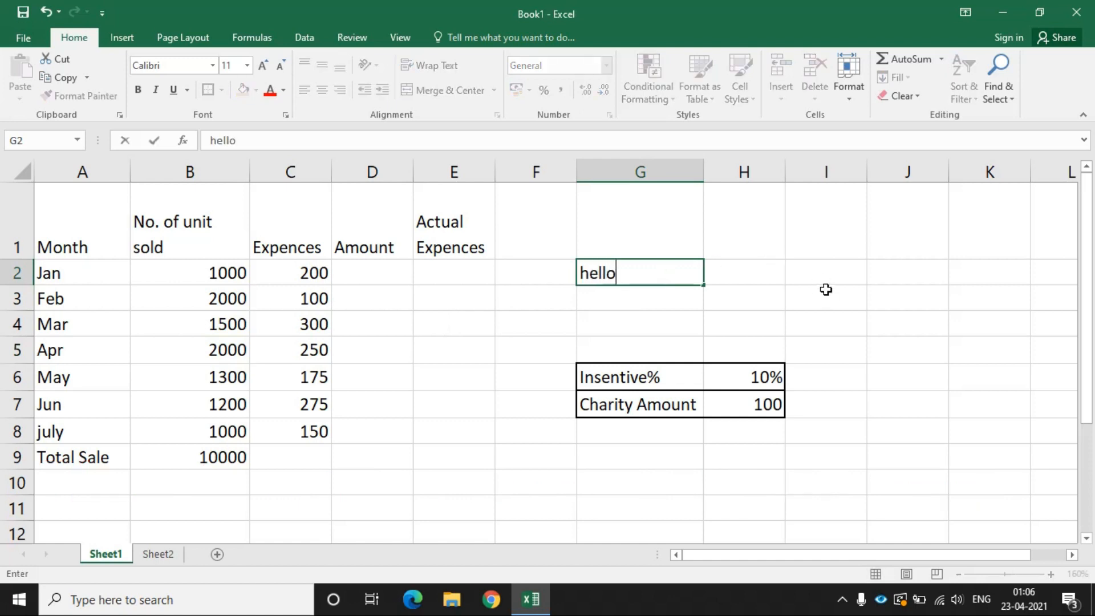
pyautogui.click(762, 325)
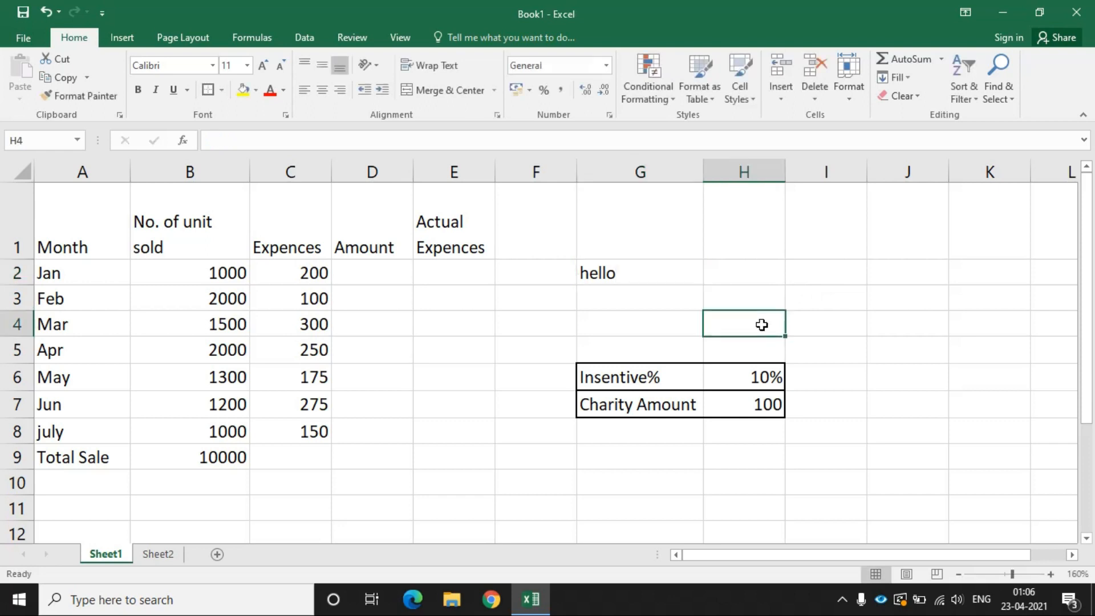
pyautogui.write('world')
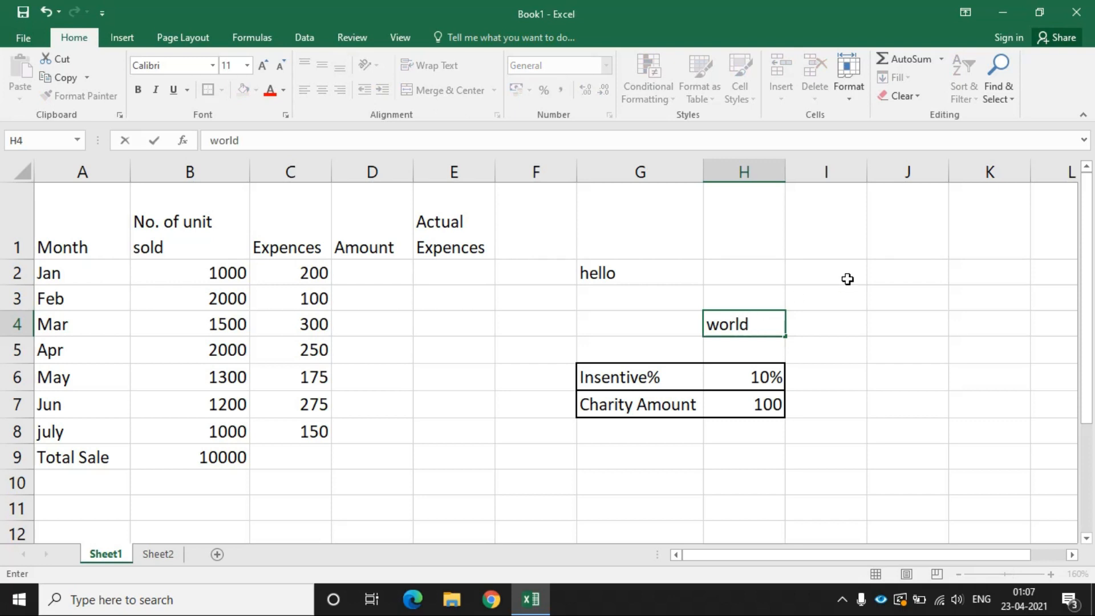
# Join the two sample texts in cell J1 with the formula =G2&H4
pyautogui.click(922, 240)
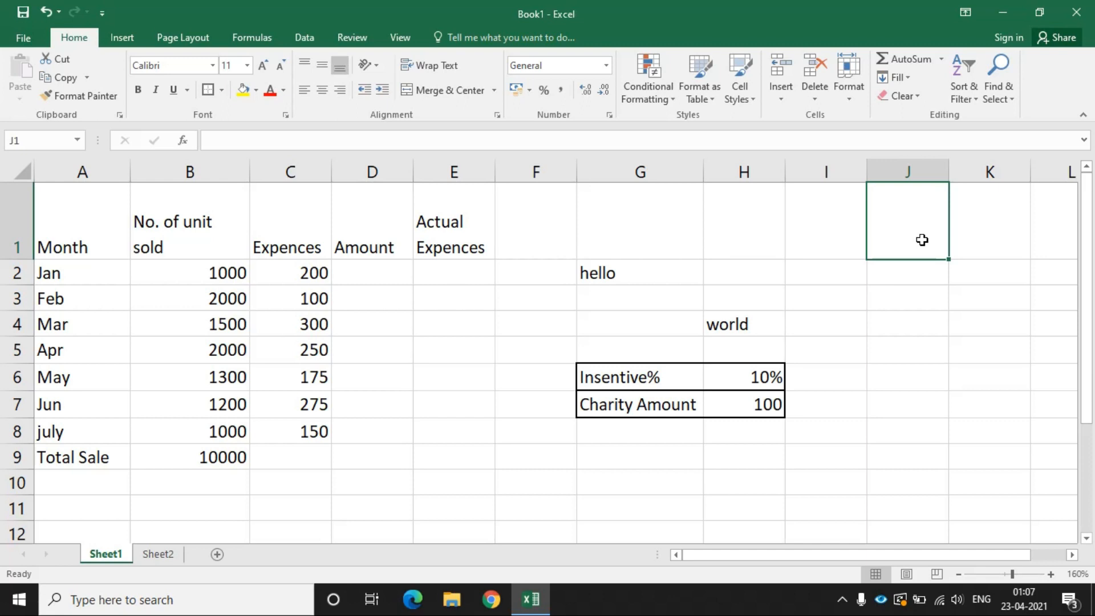
pyautogui.write('=')
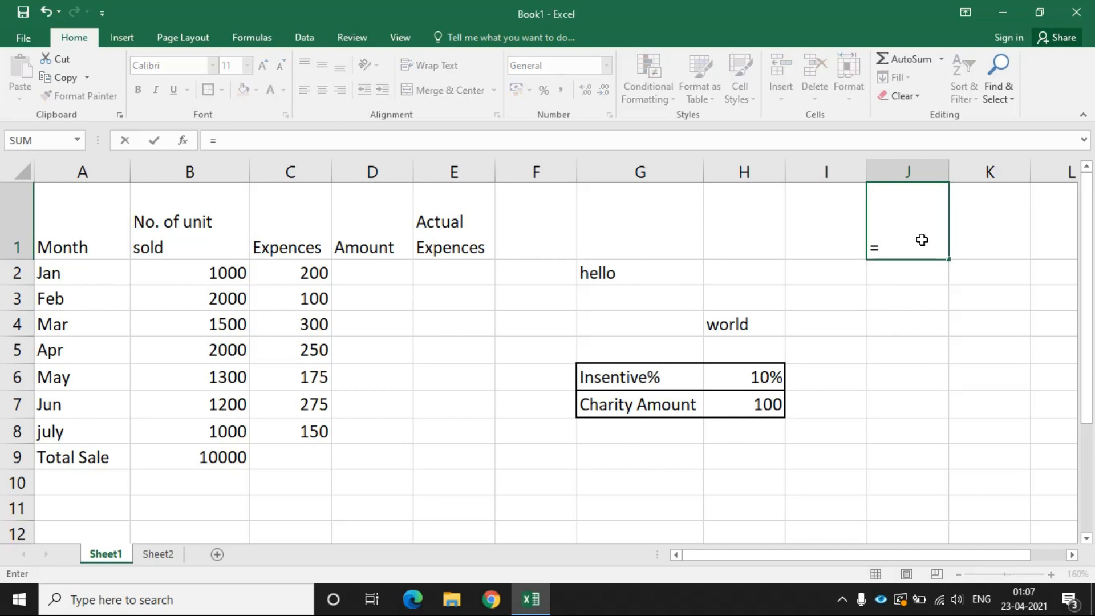
pyautogui.click(667, 274)
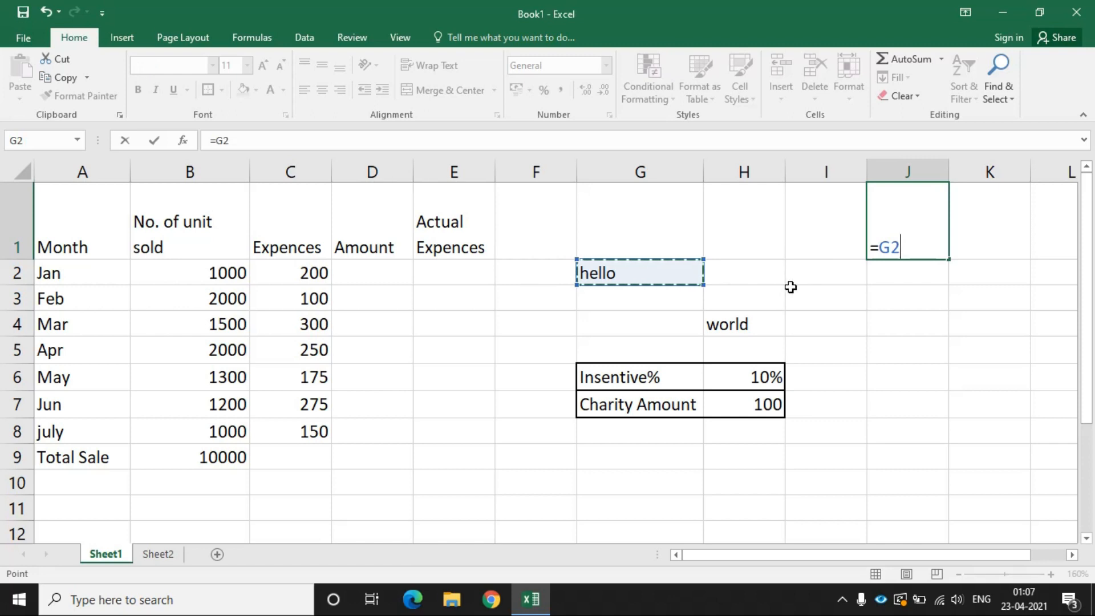
pyautogui.write('&')
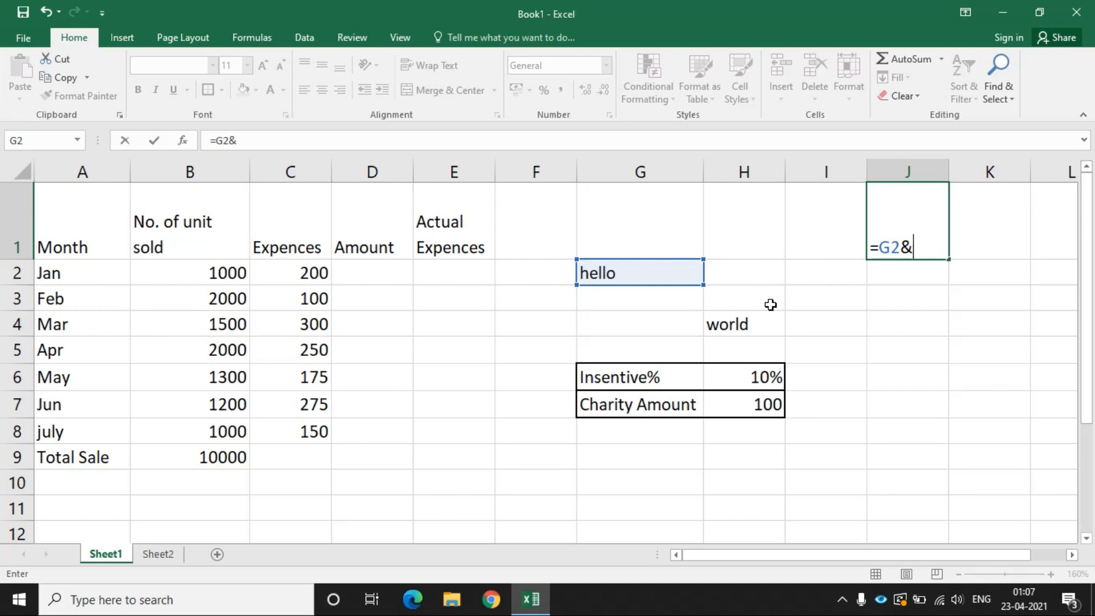
pyautogui.click(765, 326)
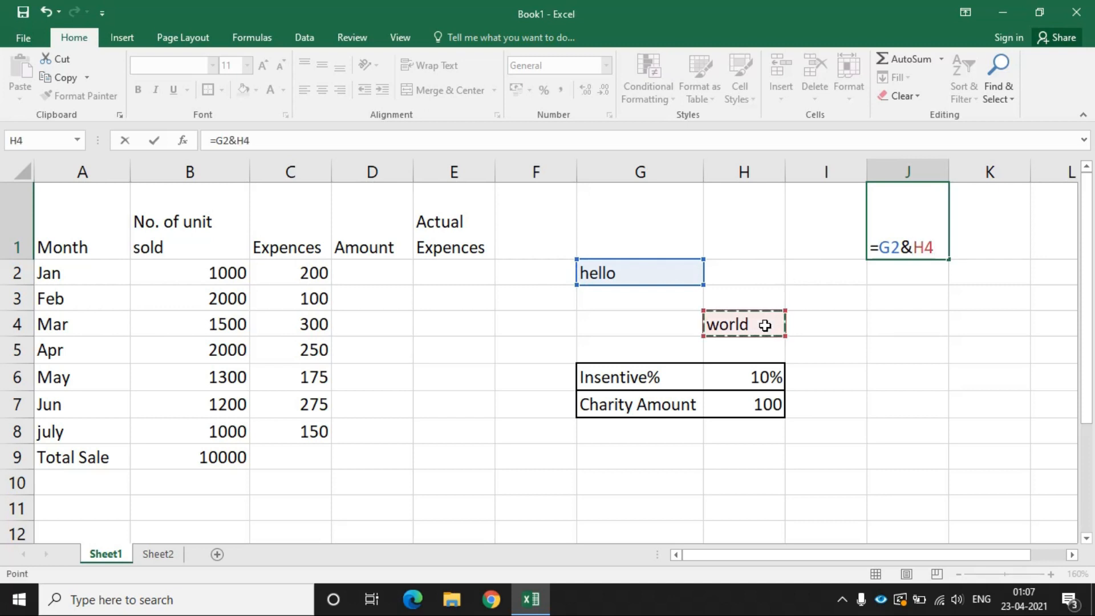
pyautogui.press('Return')
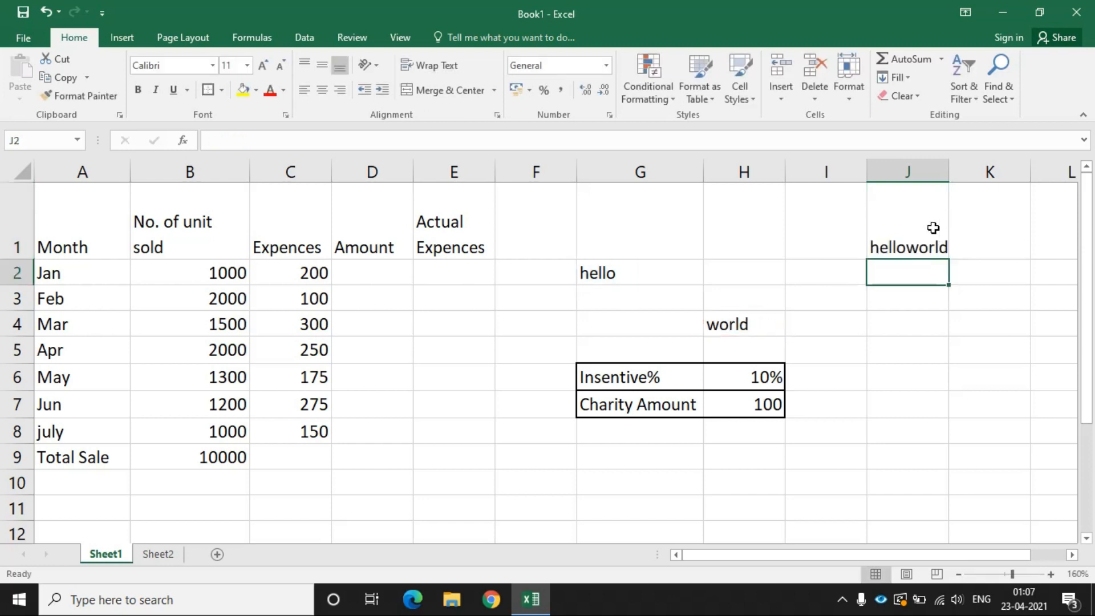
# Clear the joined-text formula in J1 and the sample words in H4 and G2
pyautogui.click(933, 228)
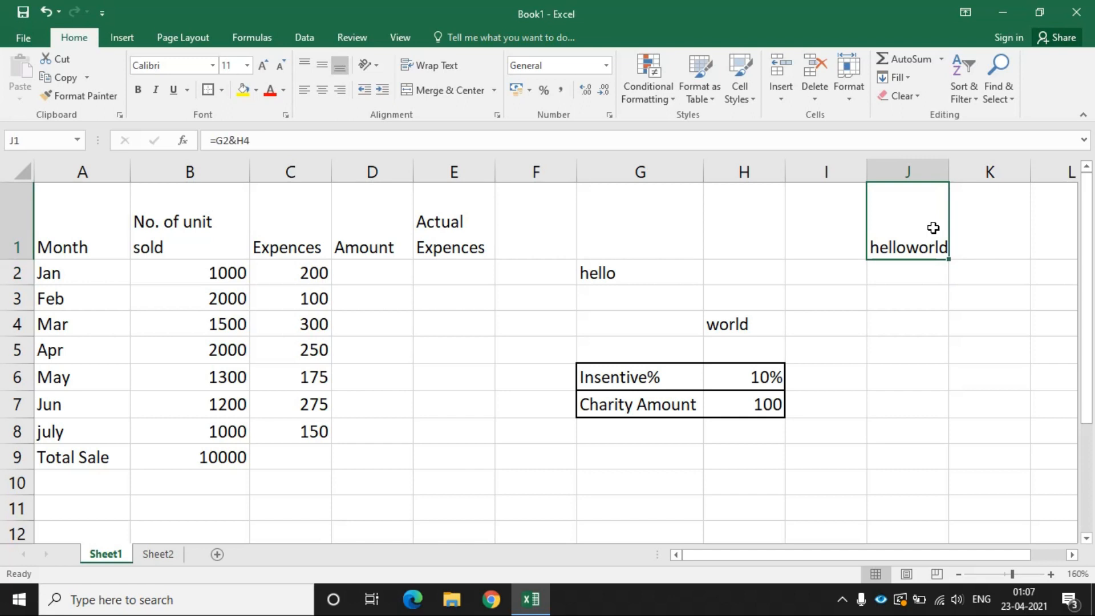
pyautogui.press('Delete')
pyautogui.click(759, 324)
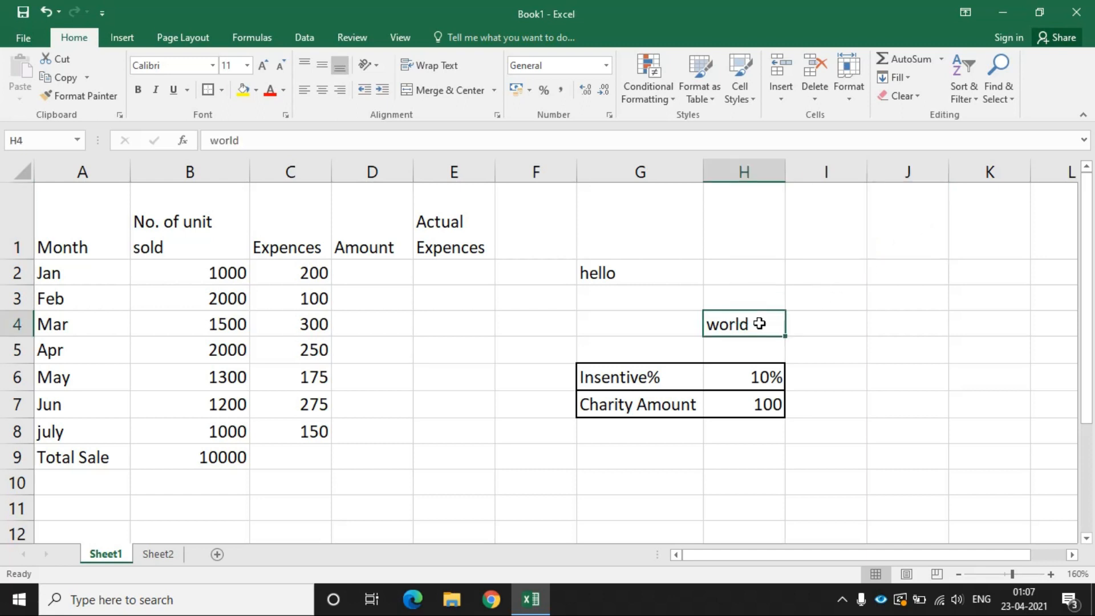
pyautogui.press('Delete')
pyautogui.click(665, 271)
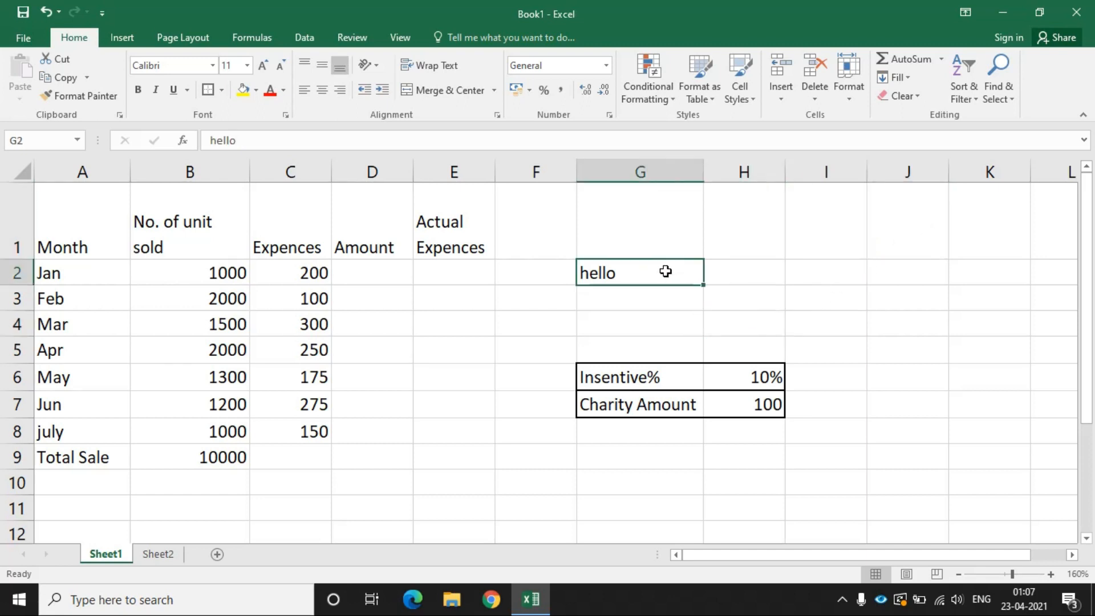
pyautogui.press('Delete')
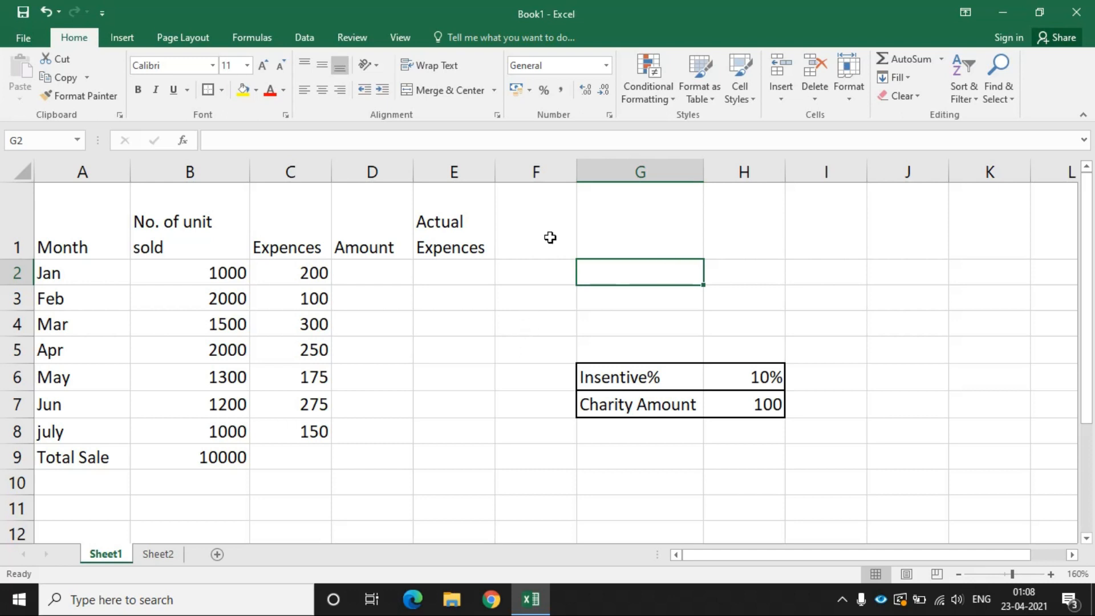
# Copy the Total Sale formula from B9 into C9 so it totals the Expences column with relative references
pyautogui.click(550, 274)
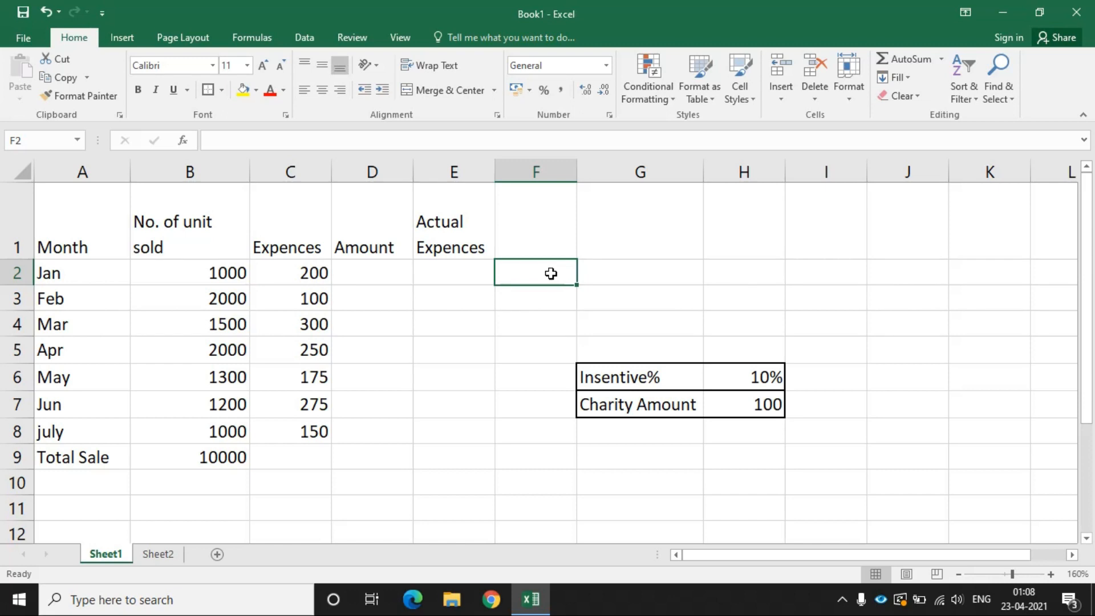
pyautogui.click(15, 140)
pyautogui.click(210, 175)
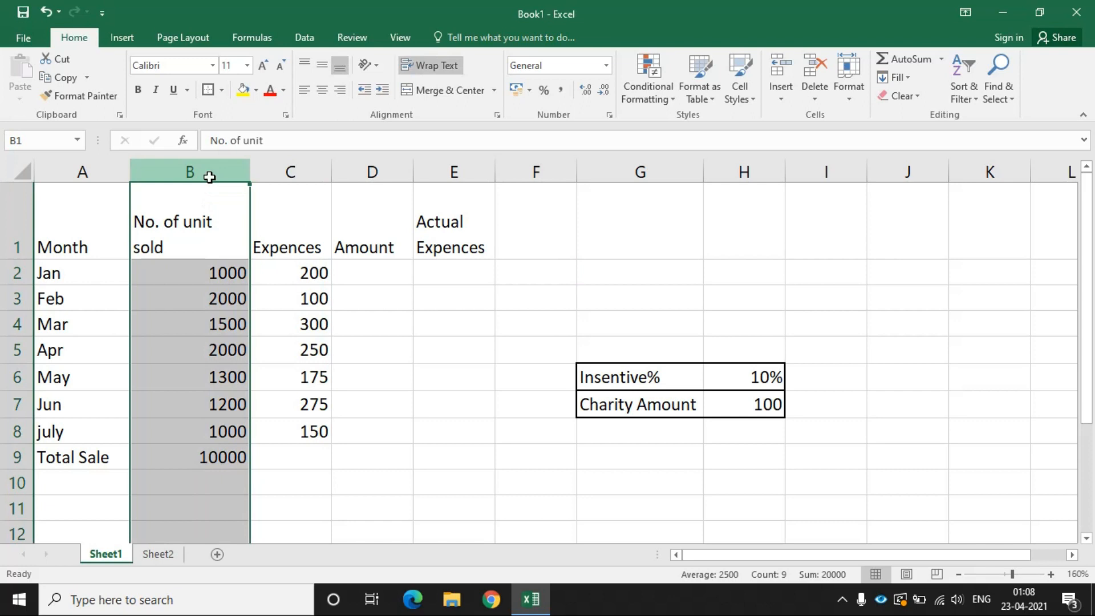
pyautogui.click(209, 457)
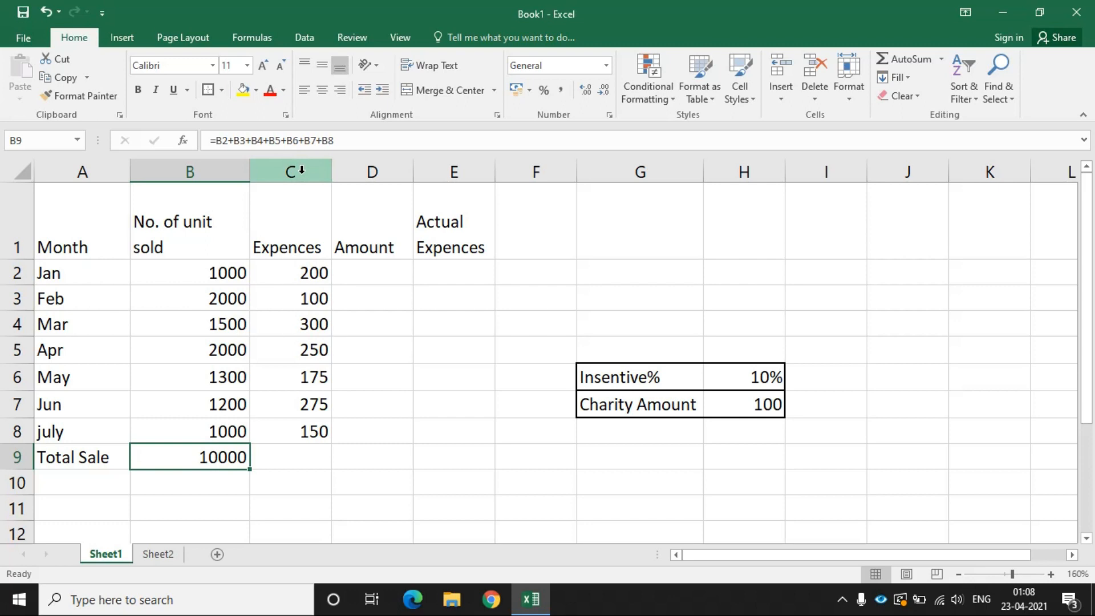
pyautogui.click(301, 170)
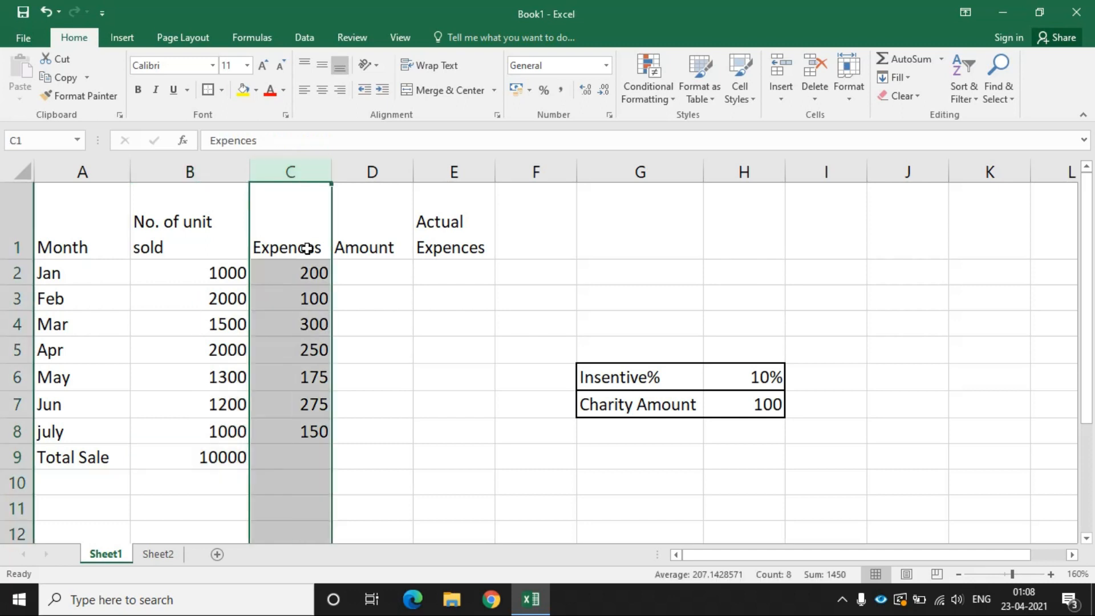
pyautogui.click(307, 448)
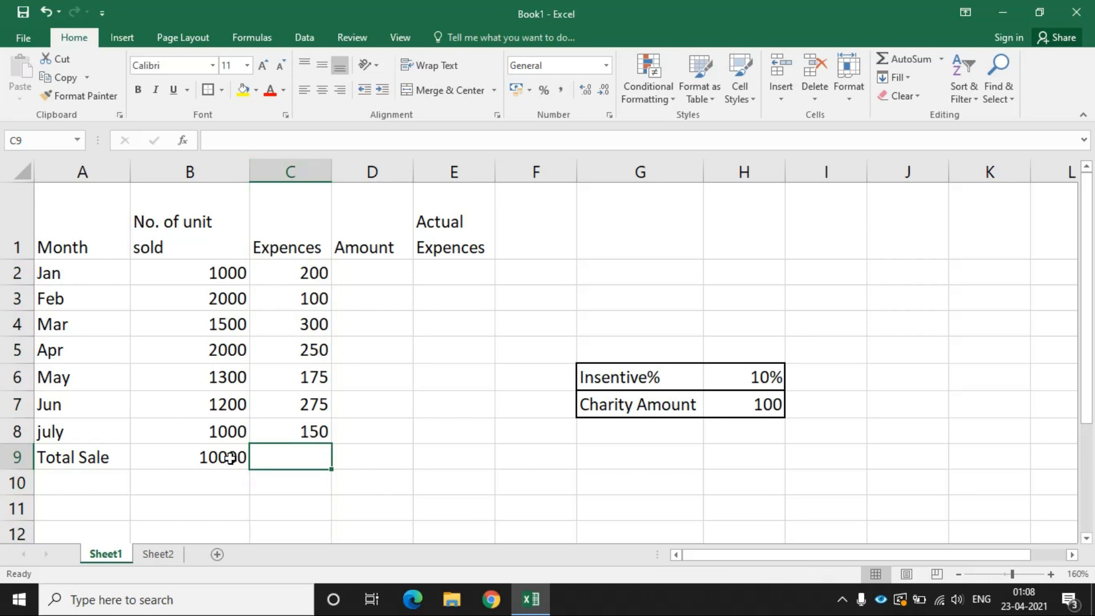
pyautogui.click(206, 456)
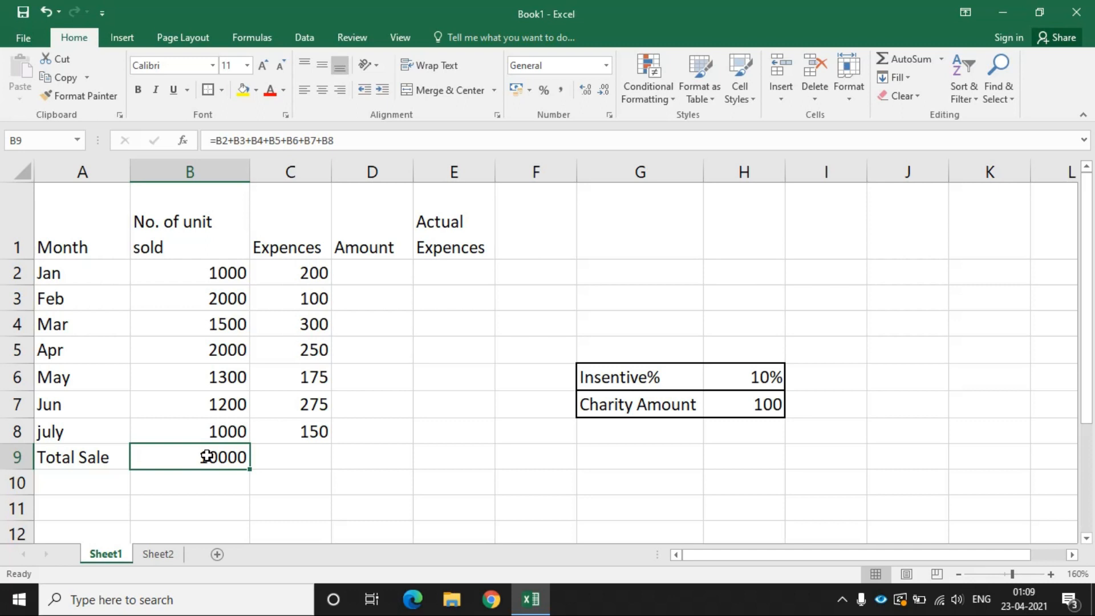
pyautogui.hotkey('ctrl', 'c')
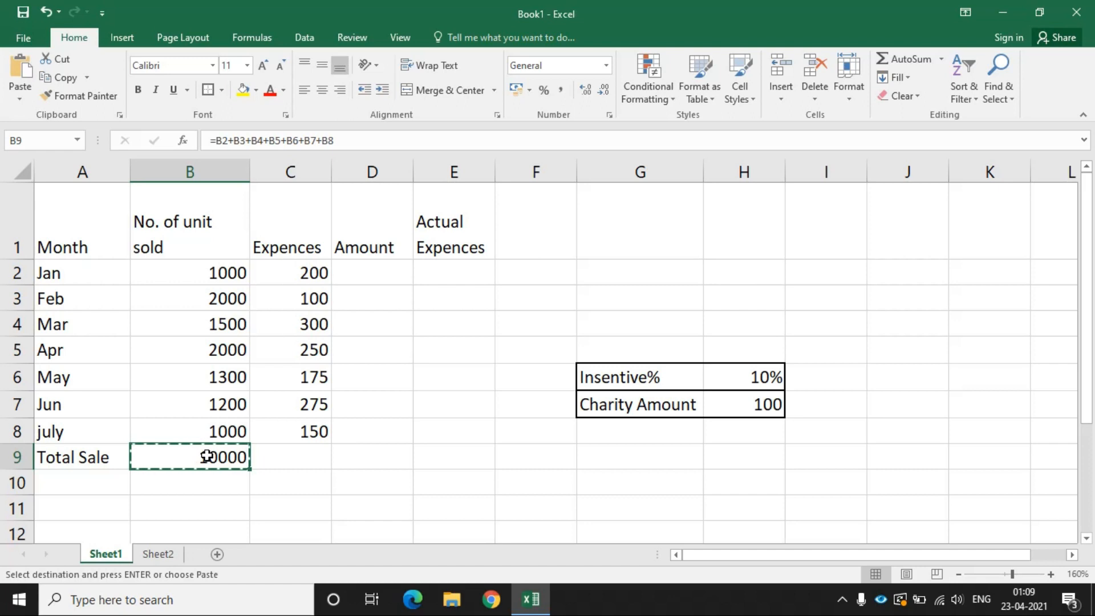
pyautogui.click(290, 457)
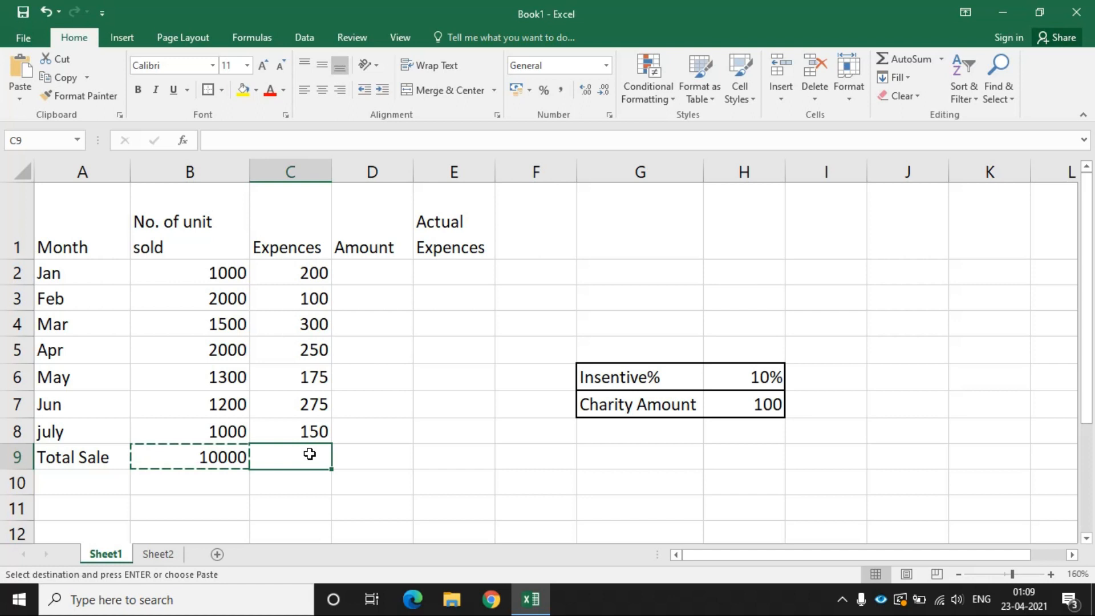
pyautogui.hotkey('ctrl', 'v')
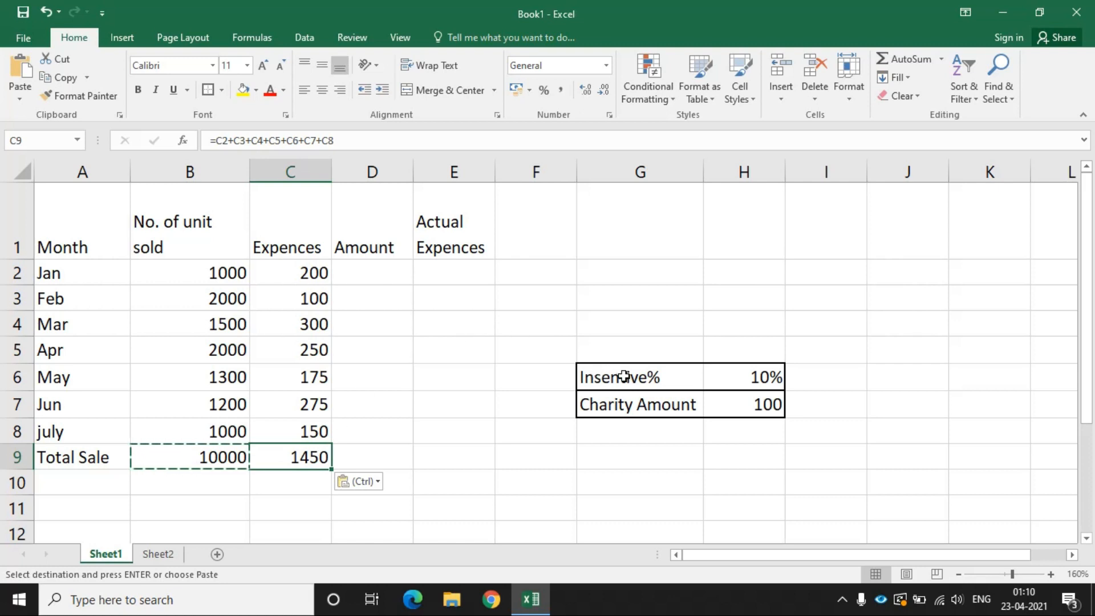
# Build the Jan Amount formula =B2*H6 in cell D2, multiplying the units sold by the Insentive% value
pyautogui.click(641, 376)
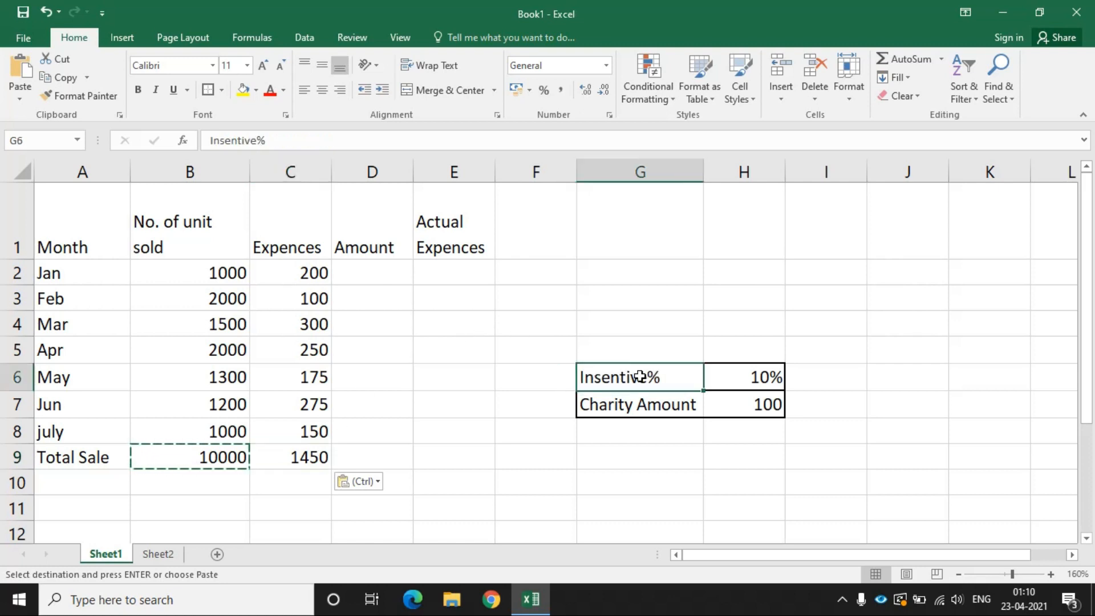
pyautogui.moveTo(695, 378); pyautogui.dragTo(726, 378)
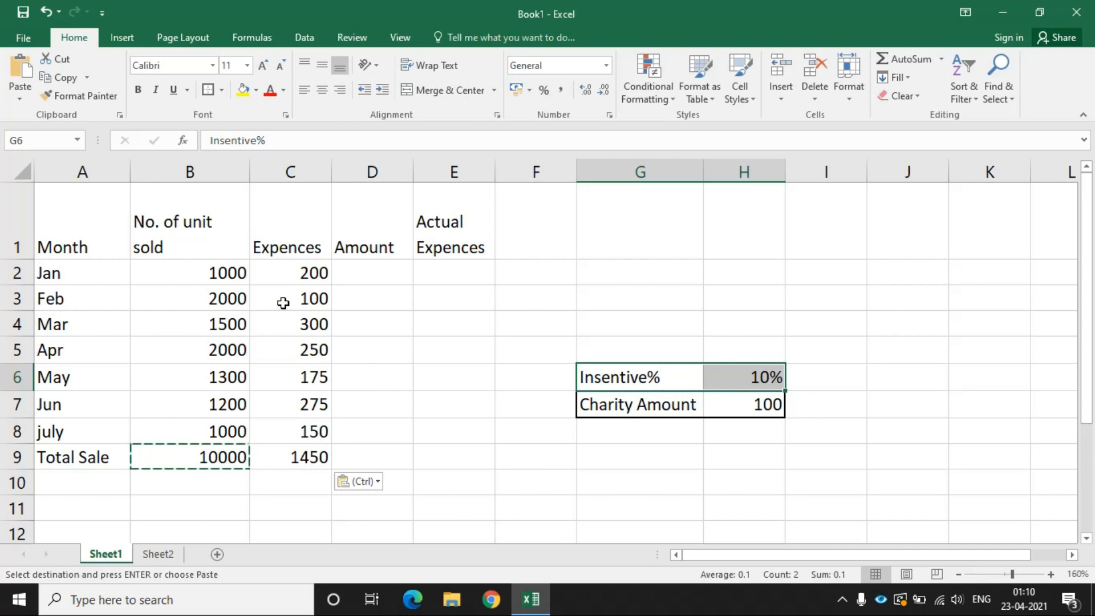
pyautogui.click(375, 172)
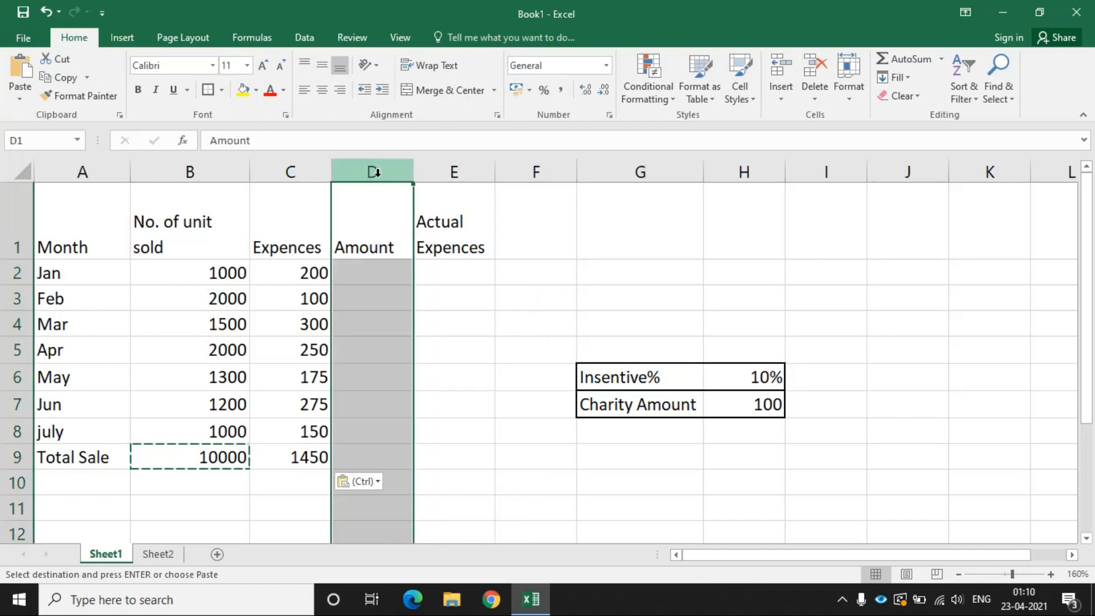
pyautogui.click(370, 275)
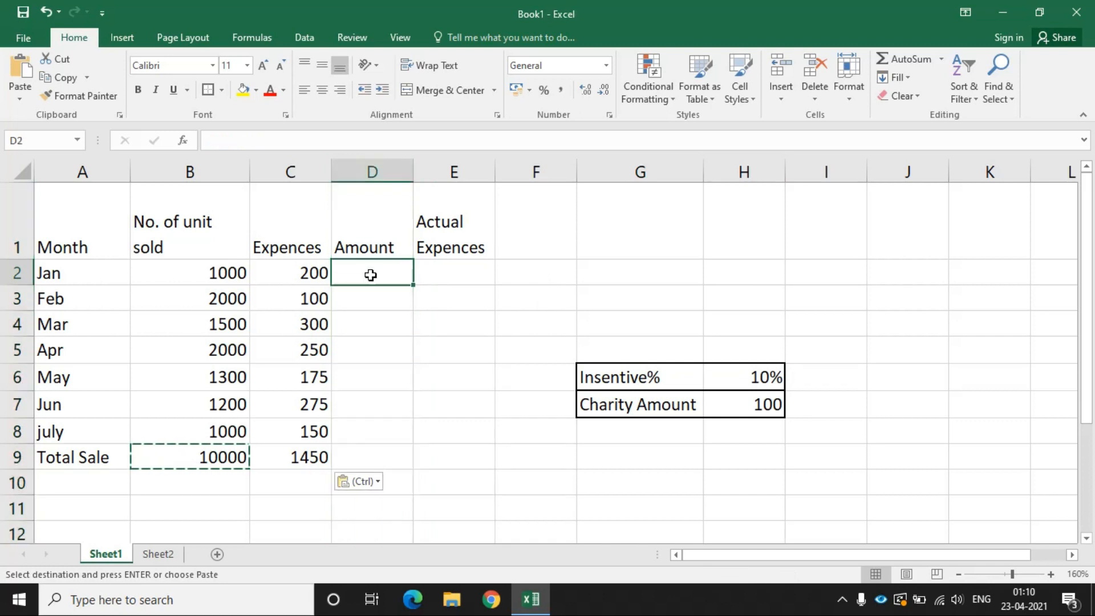
pyautogui.write('=')
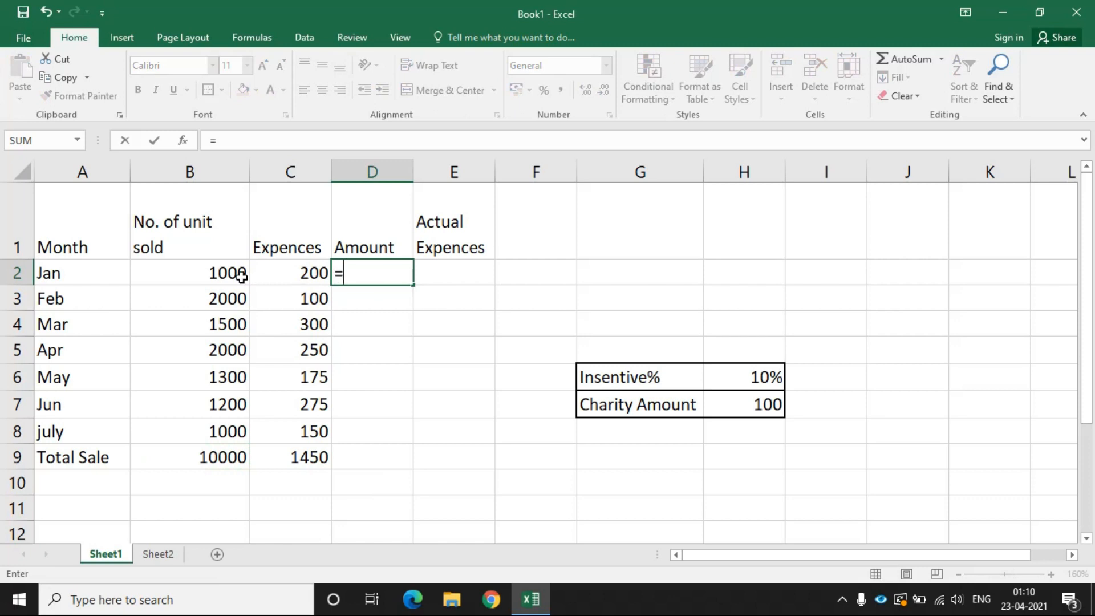
pyautogui.click(223, 276)
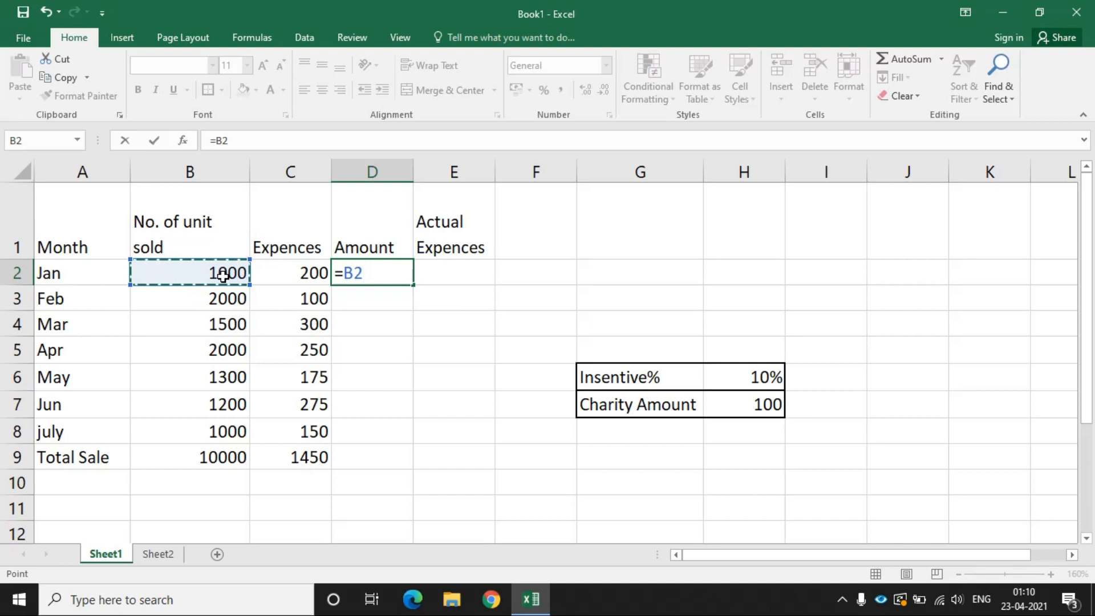
pyautogui.write('*')
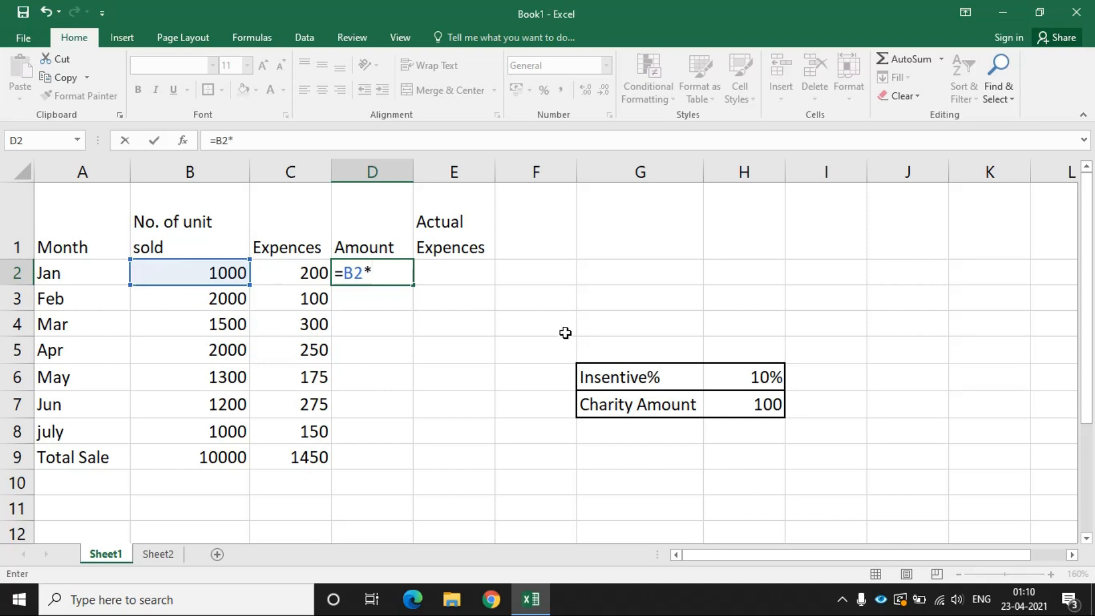
pyautogui.click(746, 376)
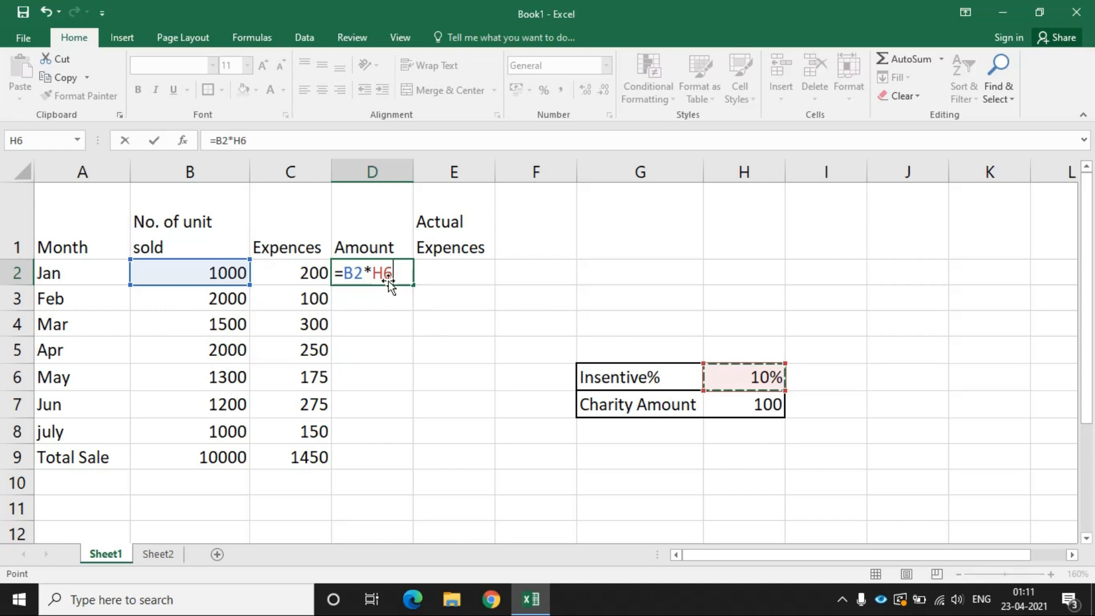
# Make the H6 reference absolute so the D2 formula reads =B2*$H$6, and enter it
pyautogui.click(372, 272)
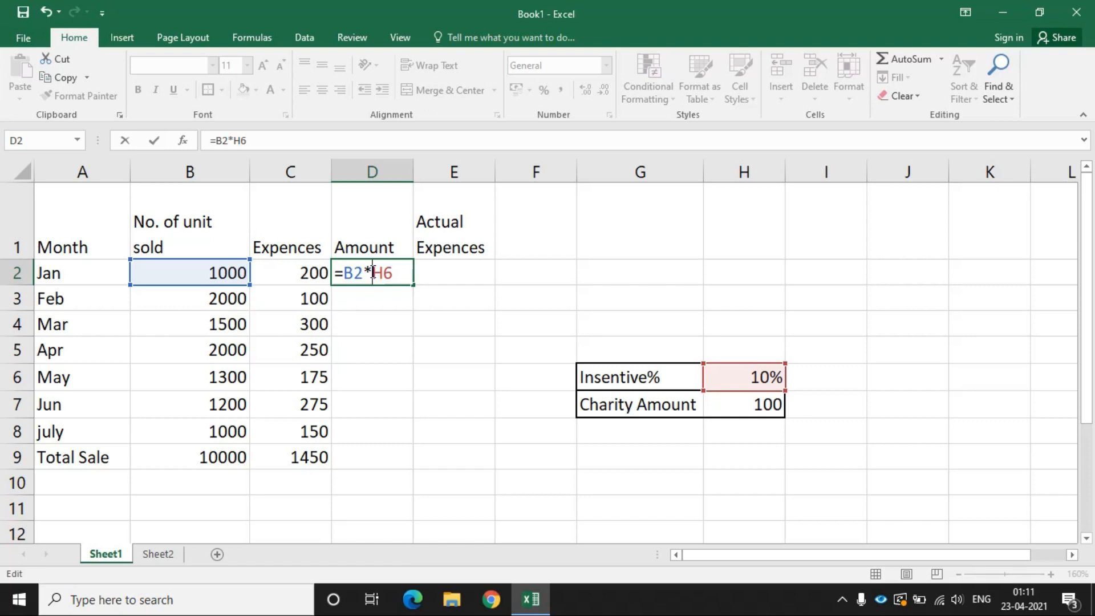
pyautogui.write('$')
pyautogui.write('$')
pyautogui.press('Return')
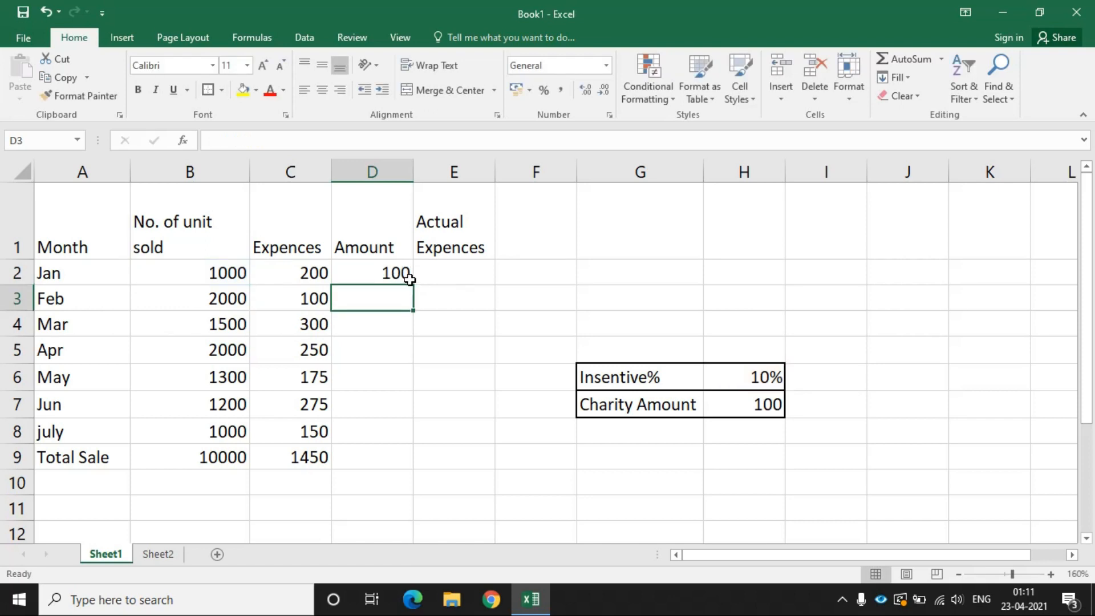
pyautogui.click(402, 274)
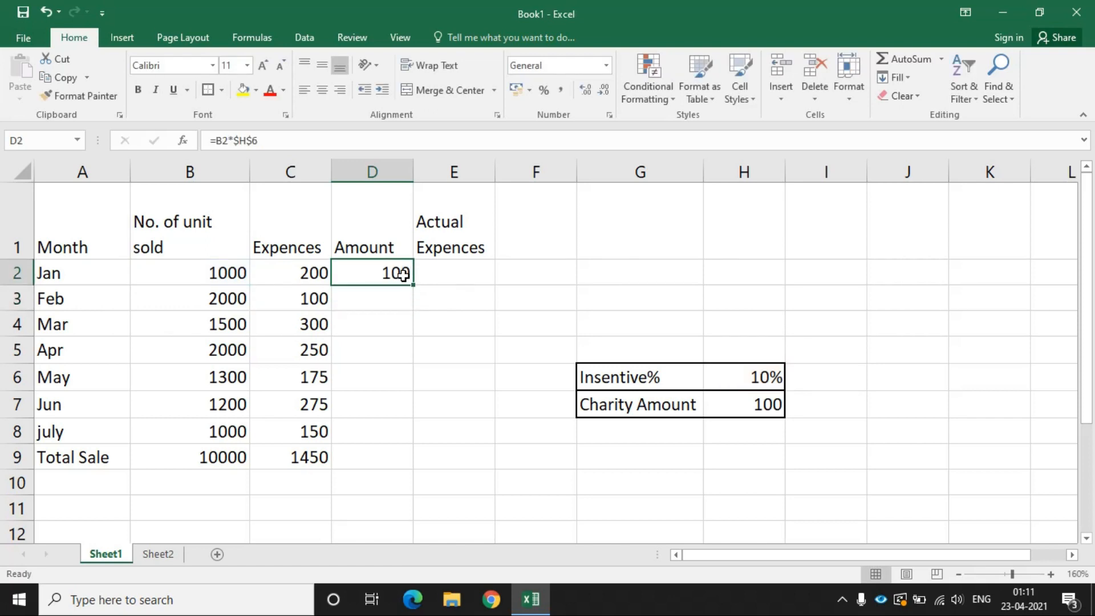
# Fill the D2 Amount formula =B2*$H$6 down the Amount column through the july row in D8
pyautogui.moveTo(377, 272); pyautogui.dragTo(381, 428)
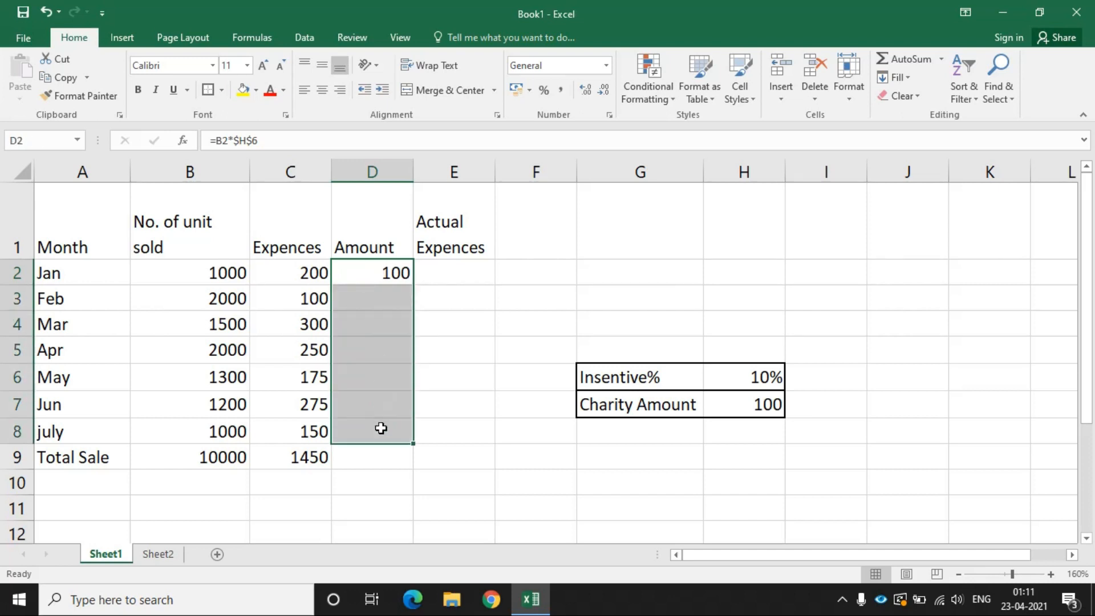
pyautogui.click(440, 426)
pyautogui.click(375, 272)
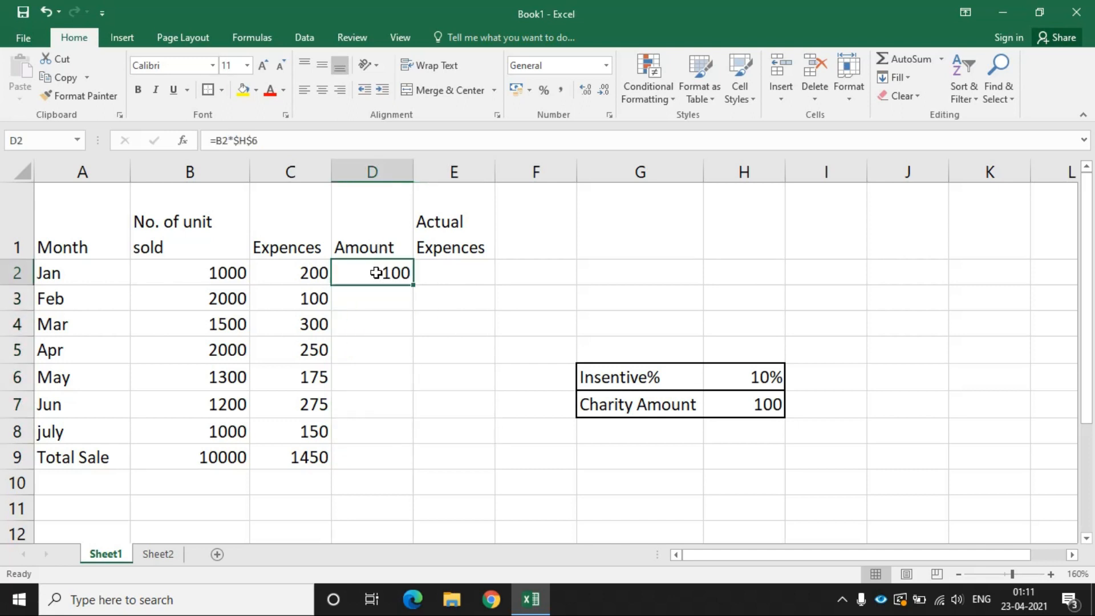
pyautogui.moveTo(414, 284); pyautogui.dragTo(416, 442)
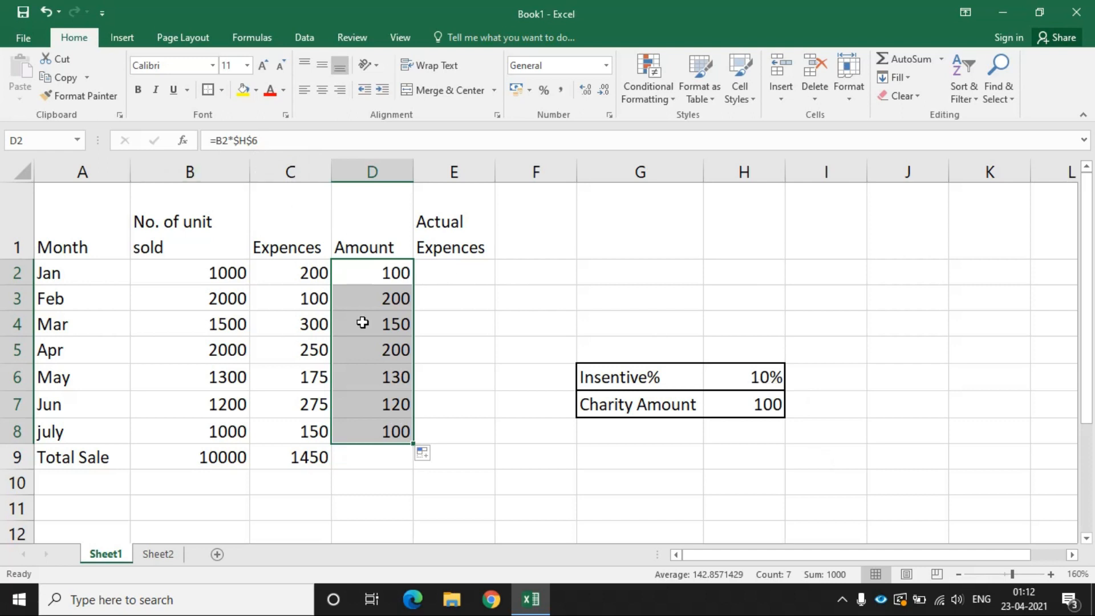
# Examine the relative B3 and absolute $H$6 references in the copied Feb Amount formula in D3
pyautogui.click(374, 299)
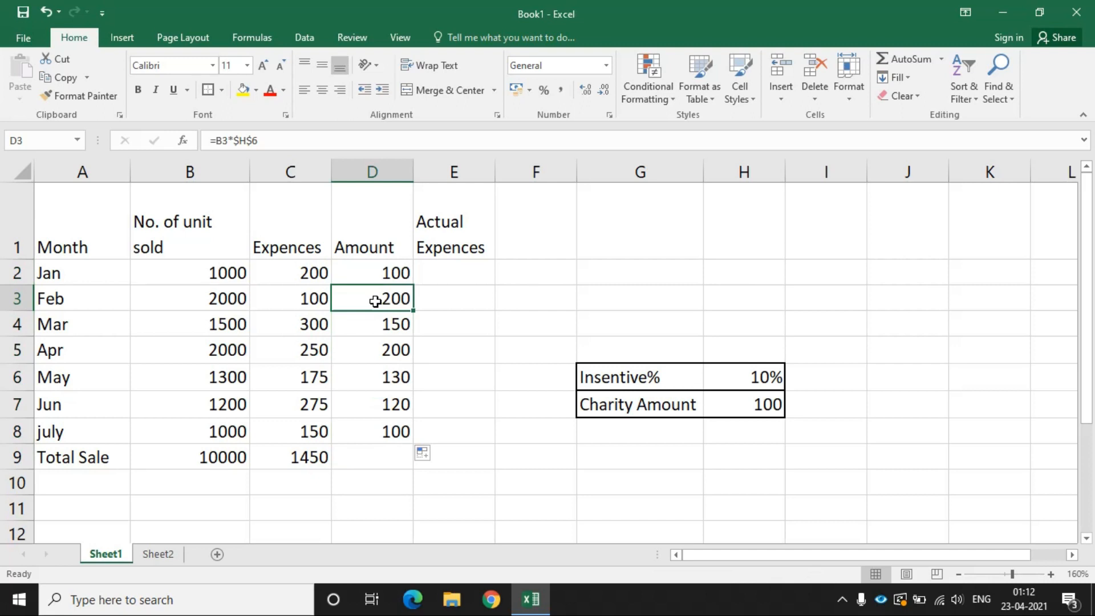
pyautogui.click(254, 140)
pyautogui.moveTo(255, 140); pyautogui.dragTo(236, 143)
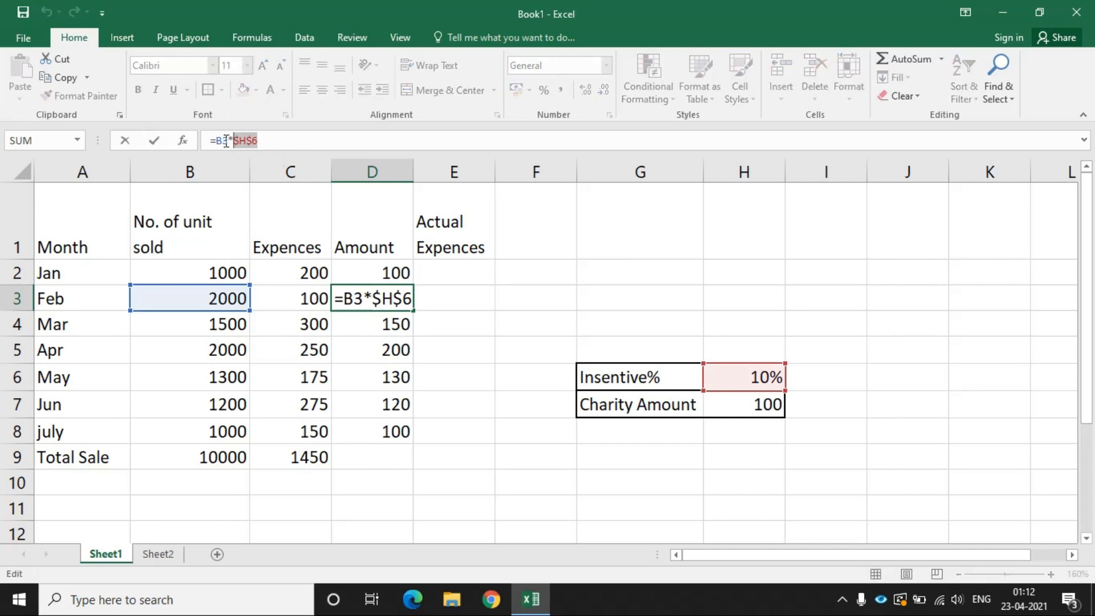
pyautogui.moveTo(226, 140); pyautogui.dragTo(219, 140)
pyautogui.click(400, 324)
pyautogui.click(391, 350)
pyautogui.click(394, 298)
pyautogui.hotkey('ctrl', 'z')
pyautogui.hotkey('ctrl', 'y')
pyautogui.hotkey('ctrl', 'z')
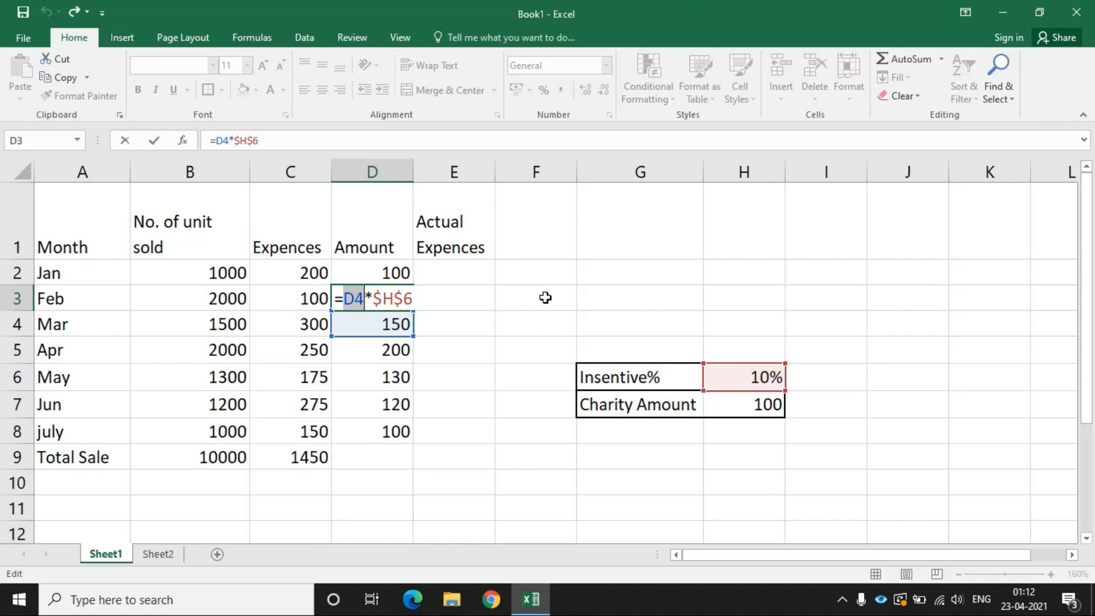
pyautogui.press('Escape')
# Build the Jan Actual Expences formula =C2*H7 in cell E2, multiplying Expences by the Charity Amount
pyautogui.click(473, 275)
pyautogui.press('alt')
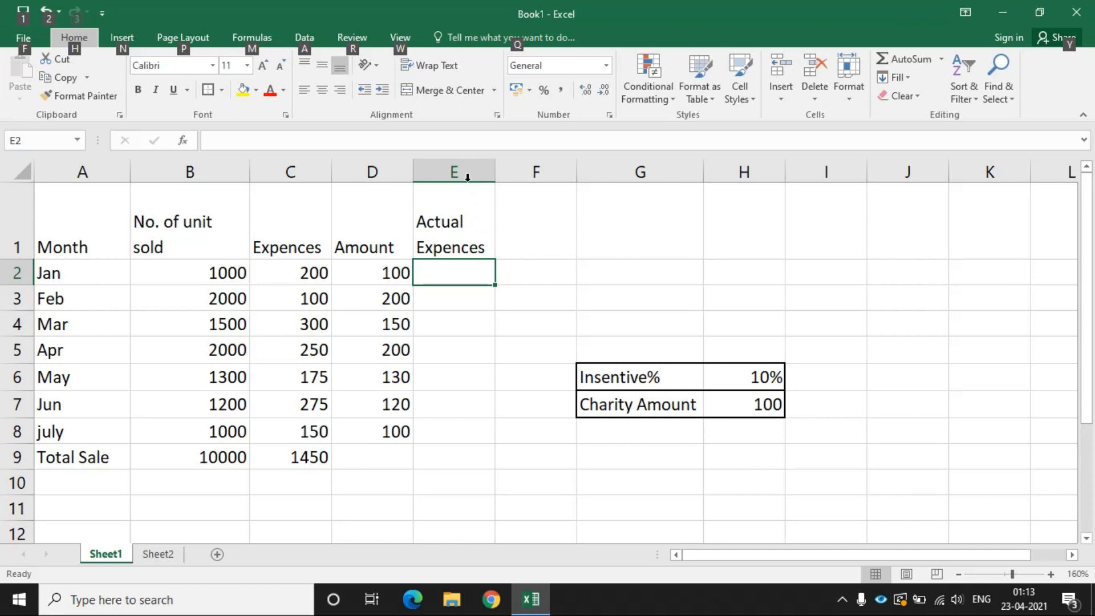
pyautogui.click(458, 279)
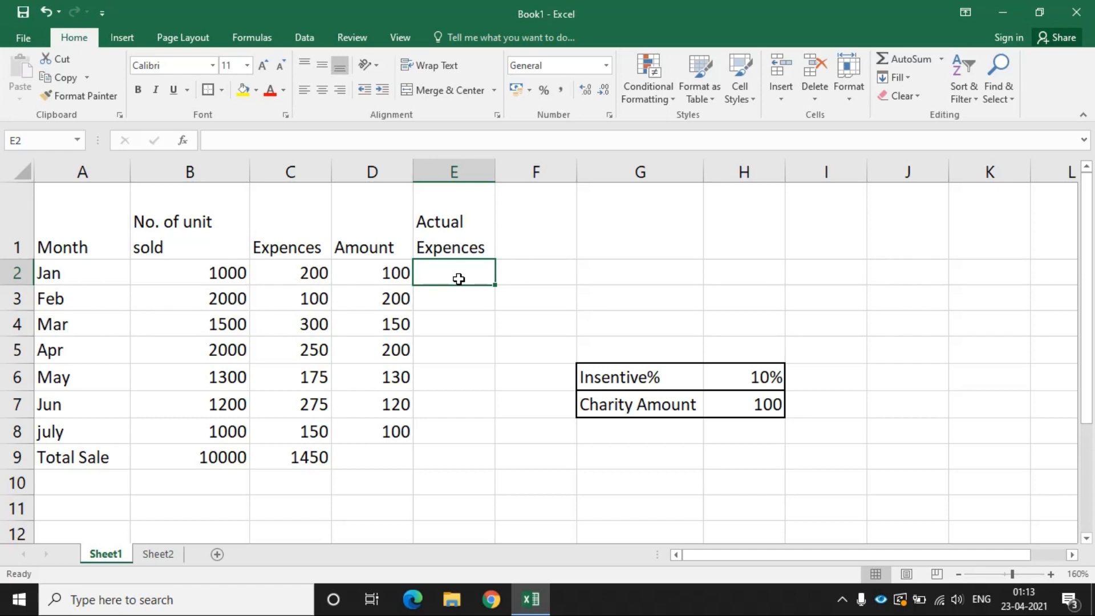
pyautogui.write('=')
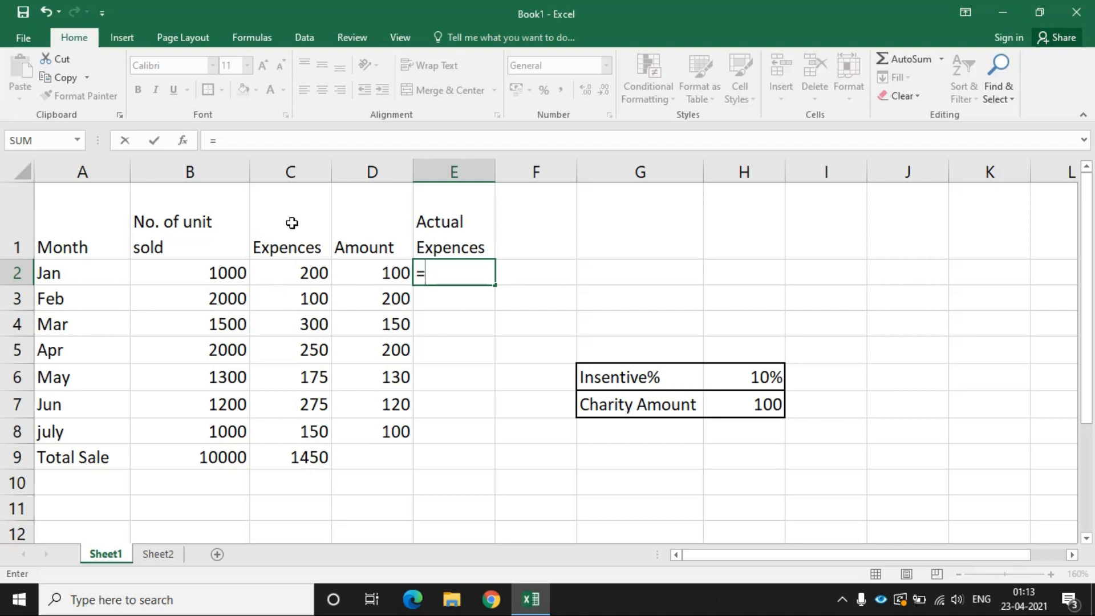
pyautogui.click(298, 273)
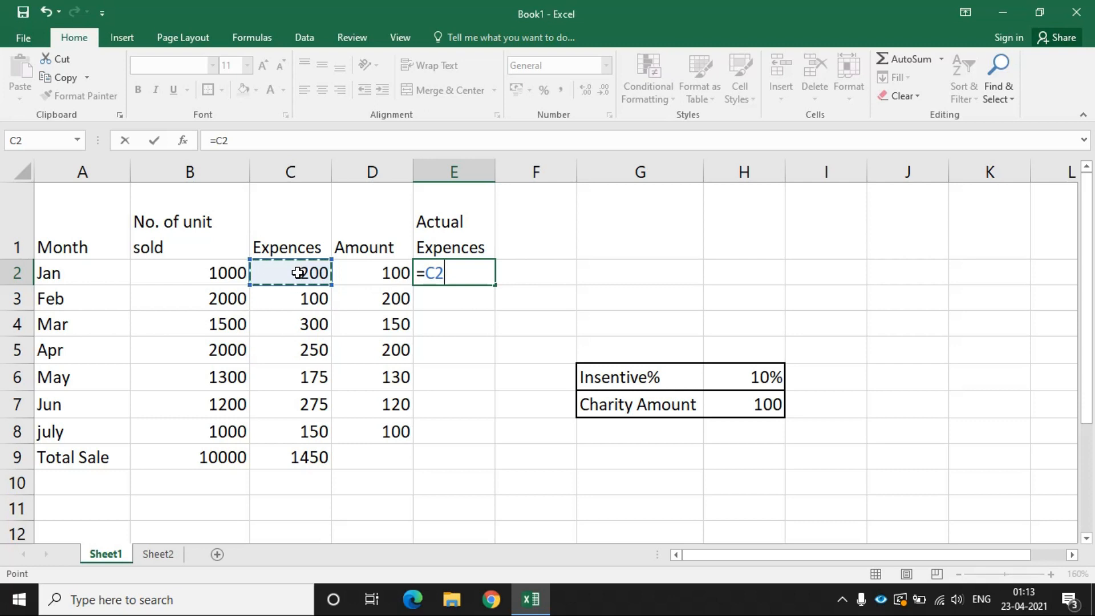
pyautogui.write('*')
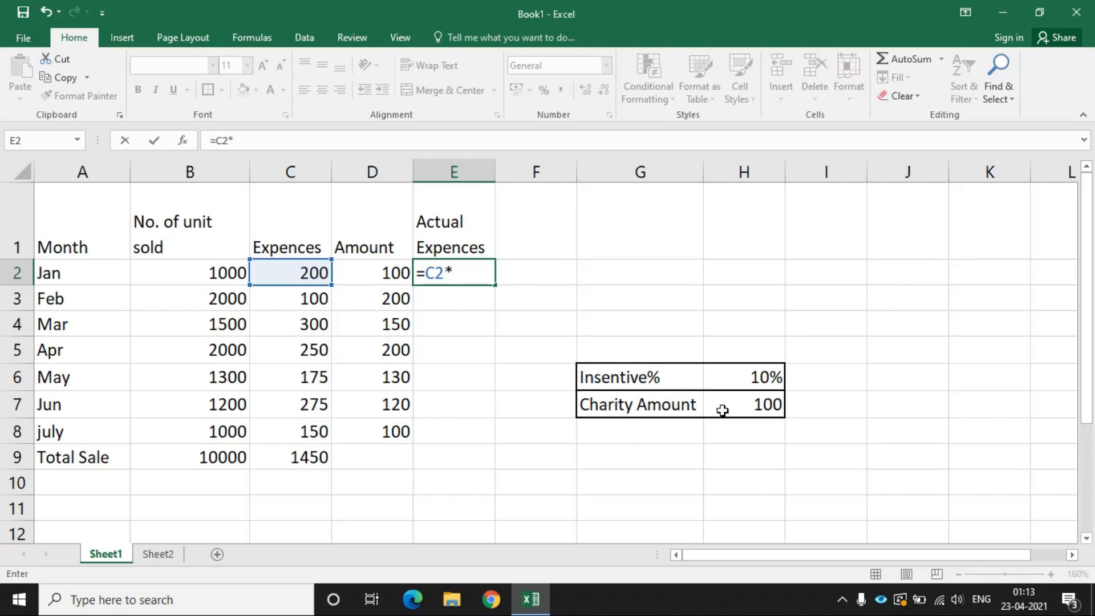
pyautogui.click(755, 406)
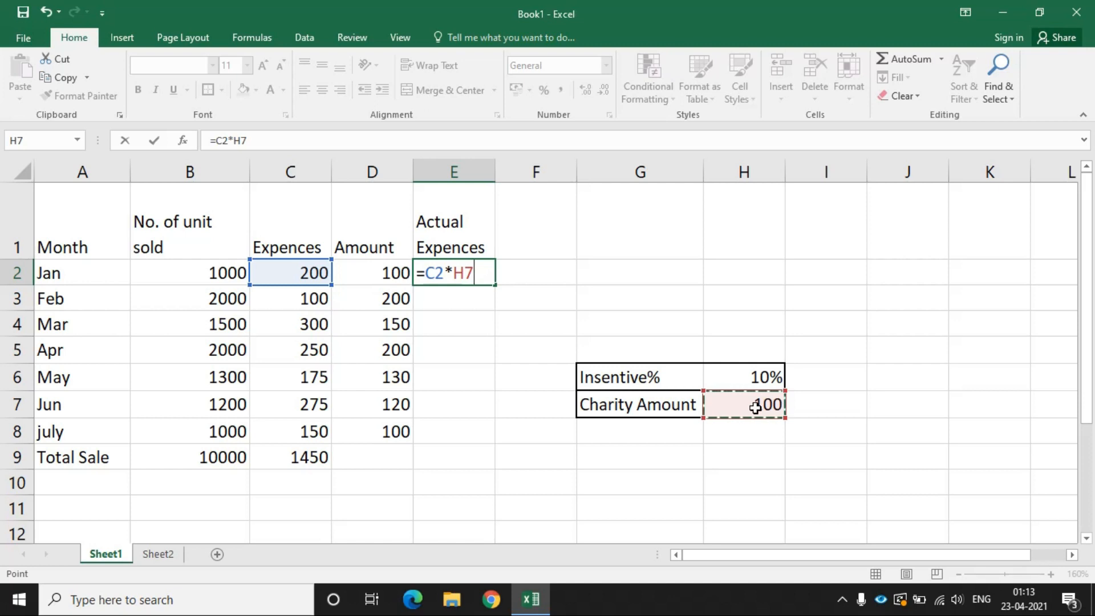
# Change the E2 formula to the mixed references =$C2*H$7, enter it, and fill it down through E8
pyautogui.click(427, 268)
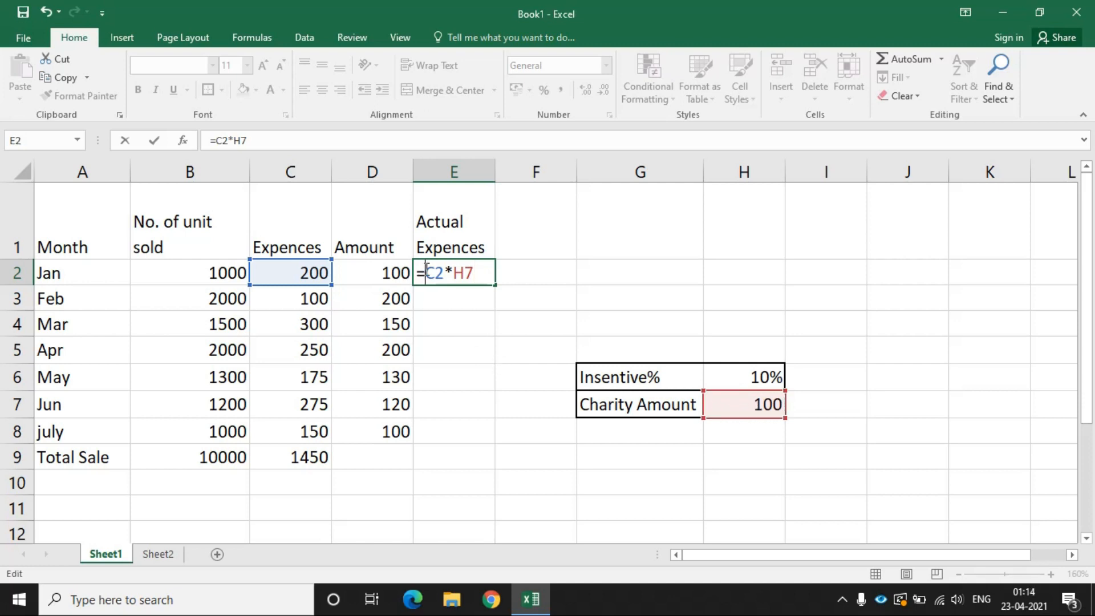
pyautogui.write('$')
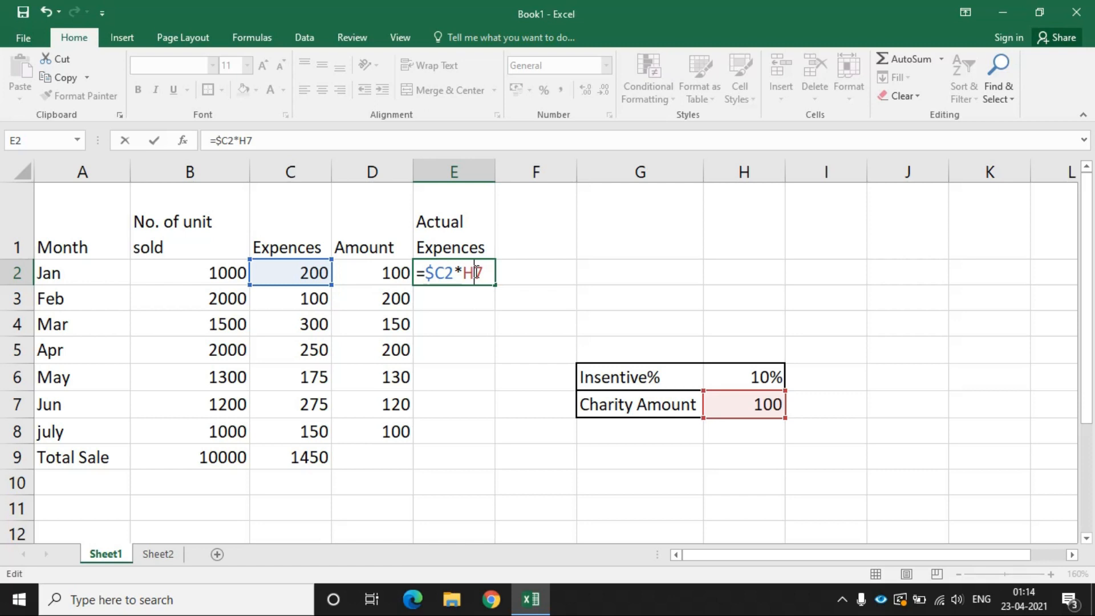
pyautogui.write('$')
pyautogui.press('Return')
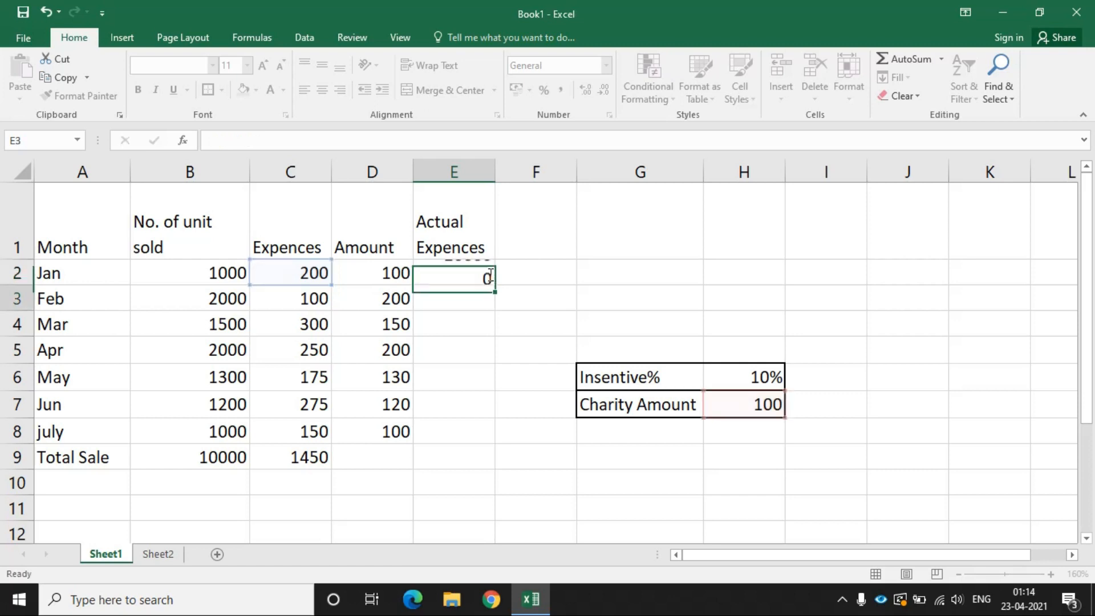
pyautogui.click(480, 273)
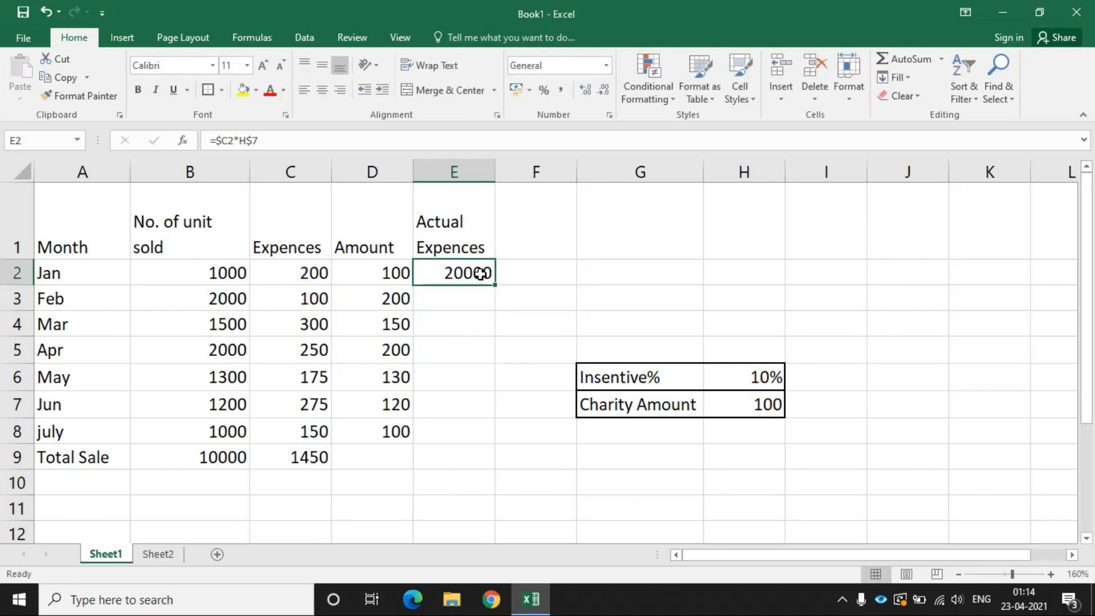
pyautogui.moveTo(494, 285); pyautogui.dragTo(501, 436)
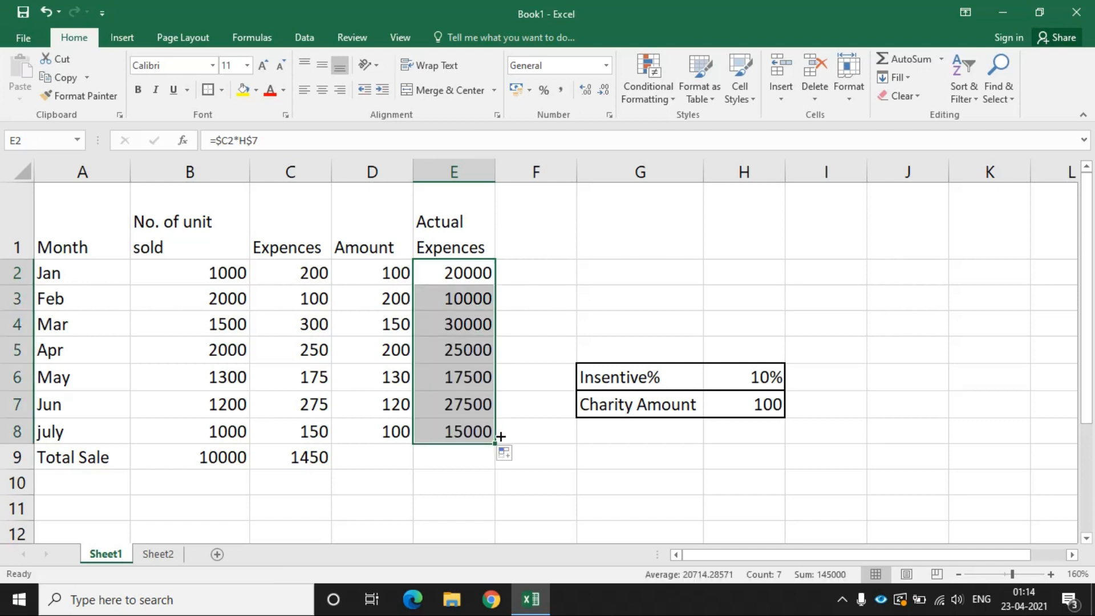
# Compare the reference types used in the Expences total, Amount and Actual Expences formulas in columns C, D and E
pyautogui.click(456, 167)
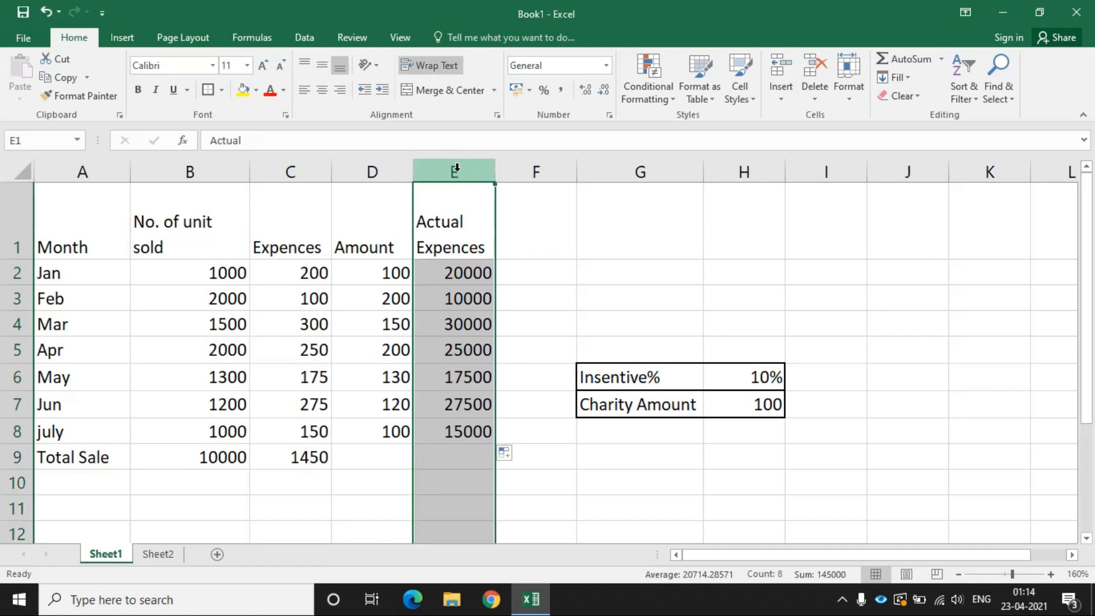
pyautogui.click(387, 162)
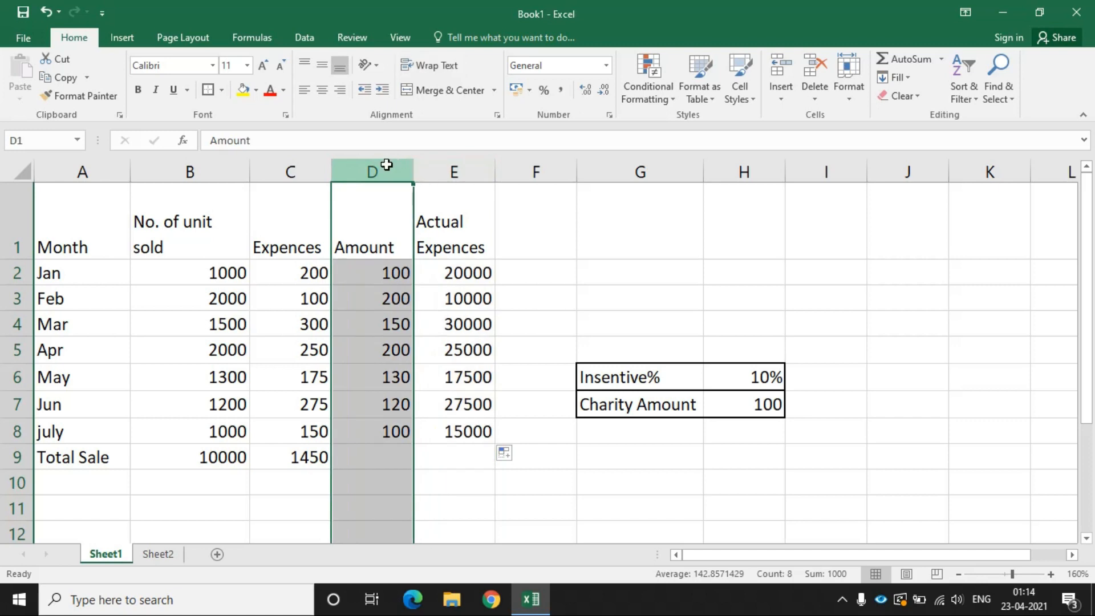
pyautogui.click(292, 166)
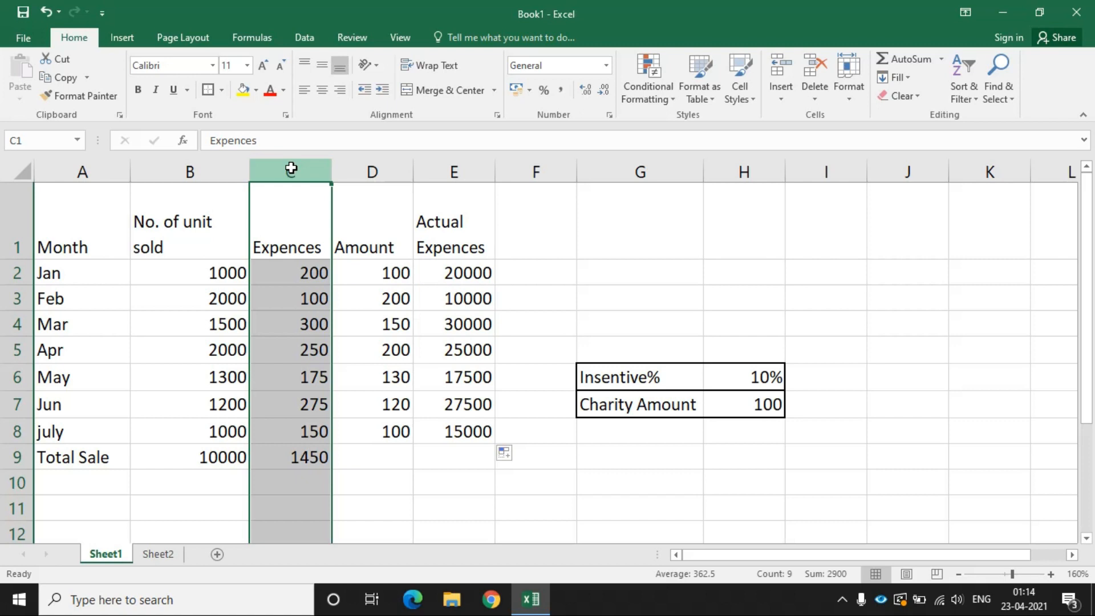
pyautogui.click(304, 276)
pyautogui.click(310, 457)
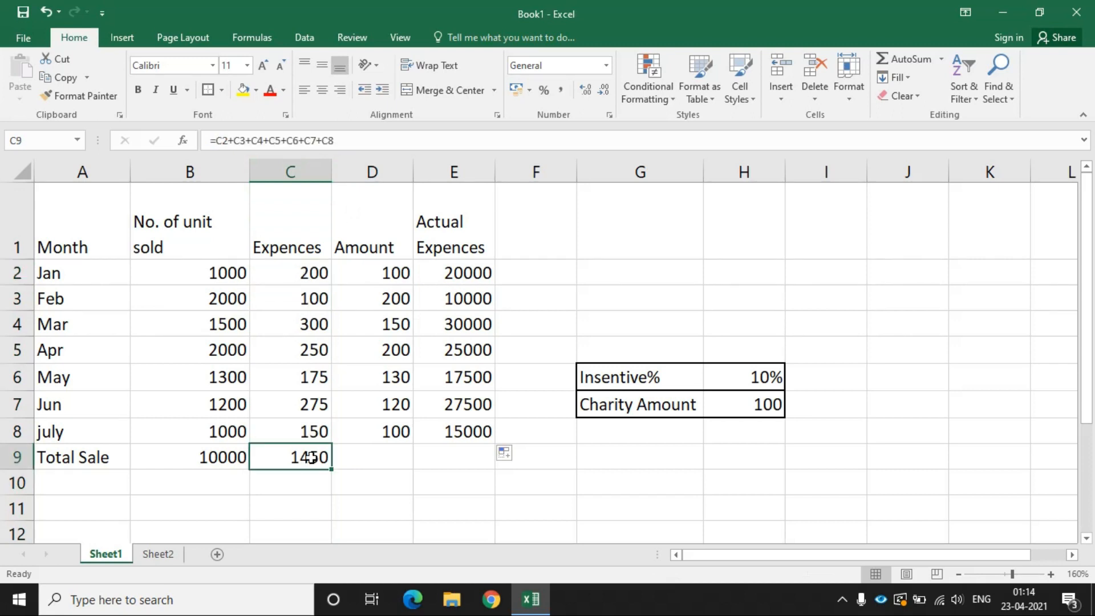
pyautogui.click(389, 324)
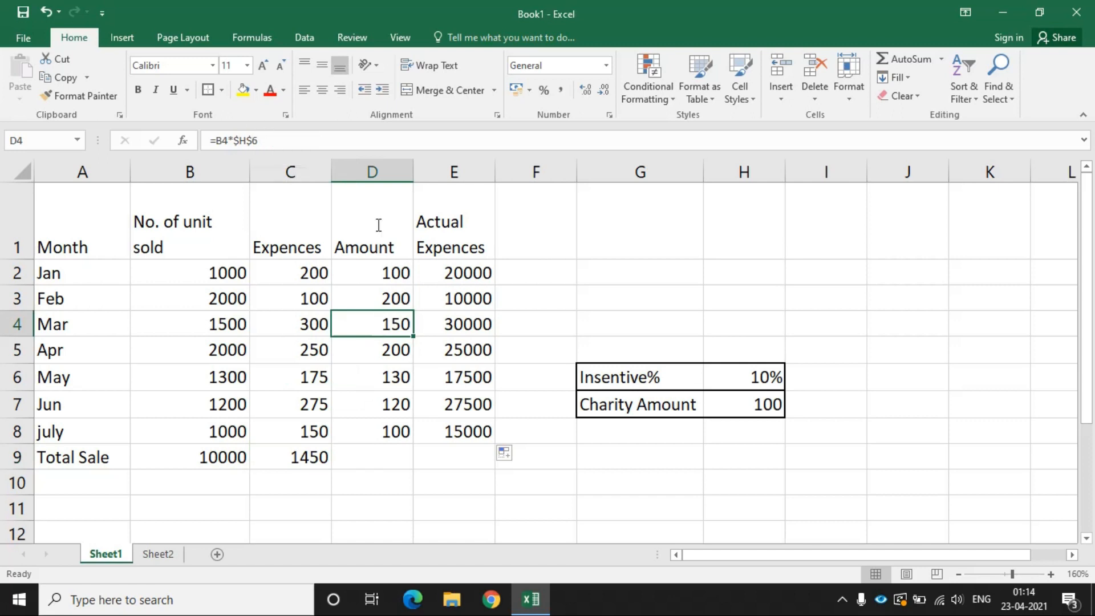
pyautogui.click(473, 304)
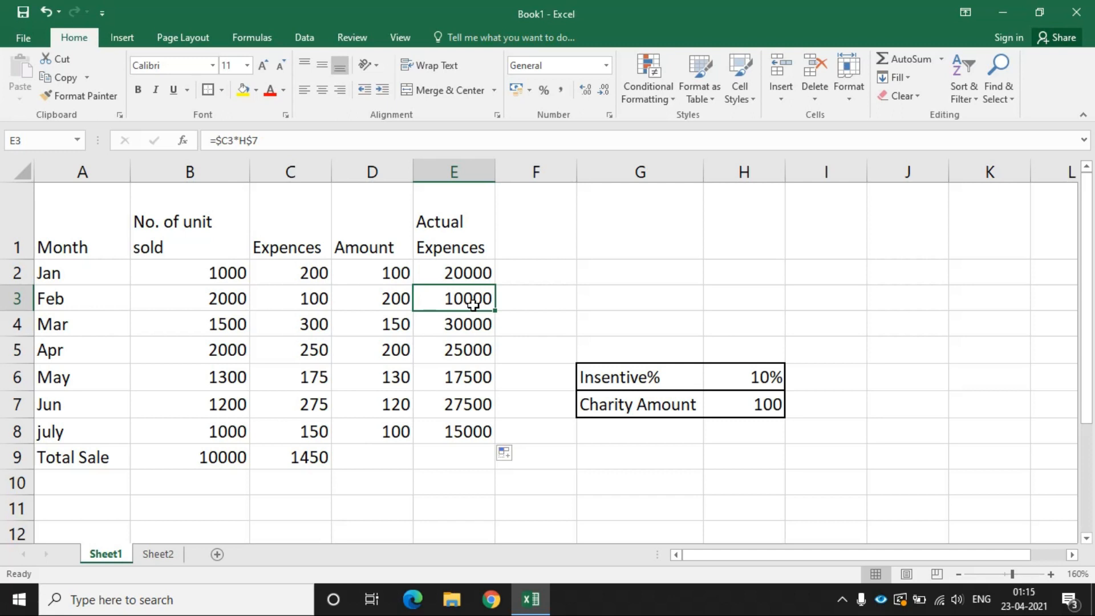
pyautogui.press('alt')
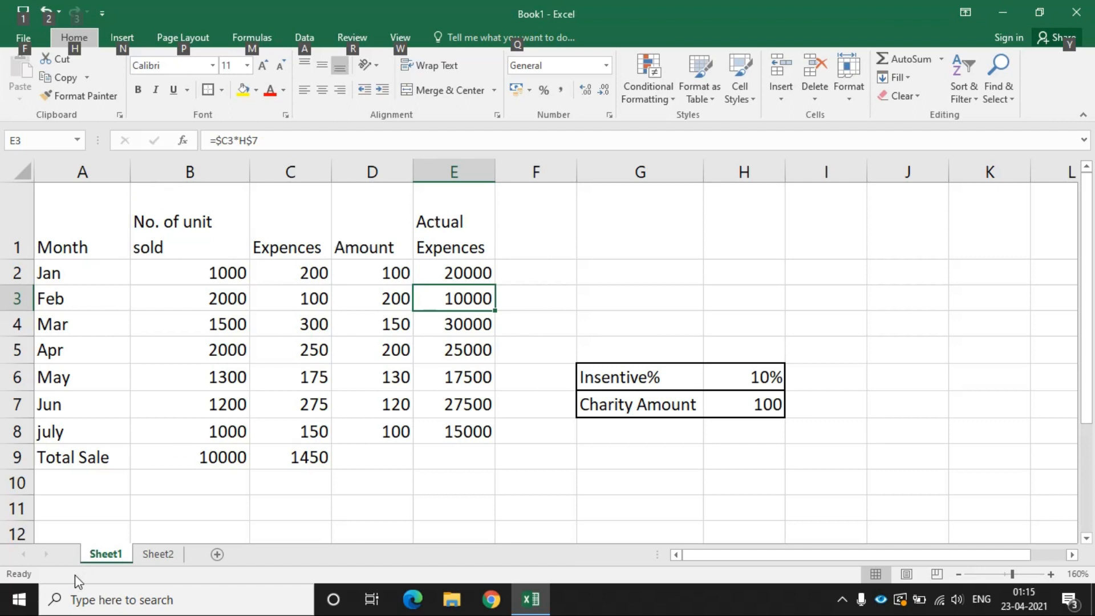
# Try to copy the Total Sale formula from B9 on Sheet1 into the Total Sale cell B8 on Sheet2
pyautogui.click(145, 553)
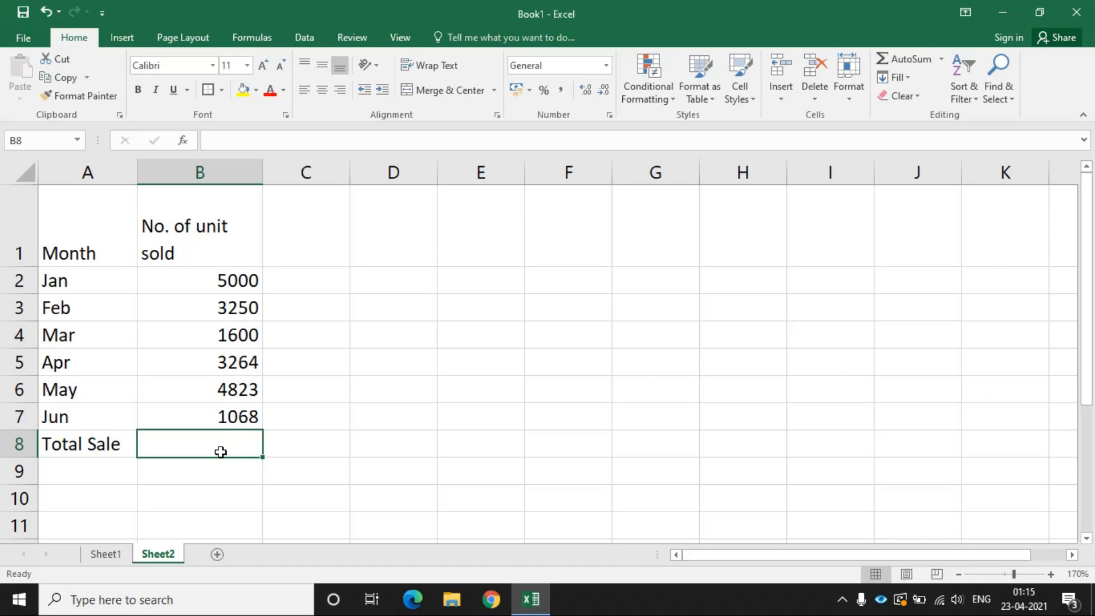
pyautogui.click(105, 553)
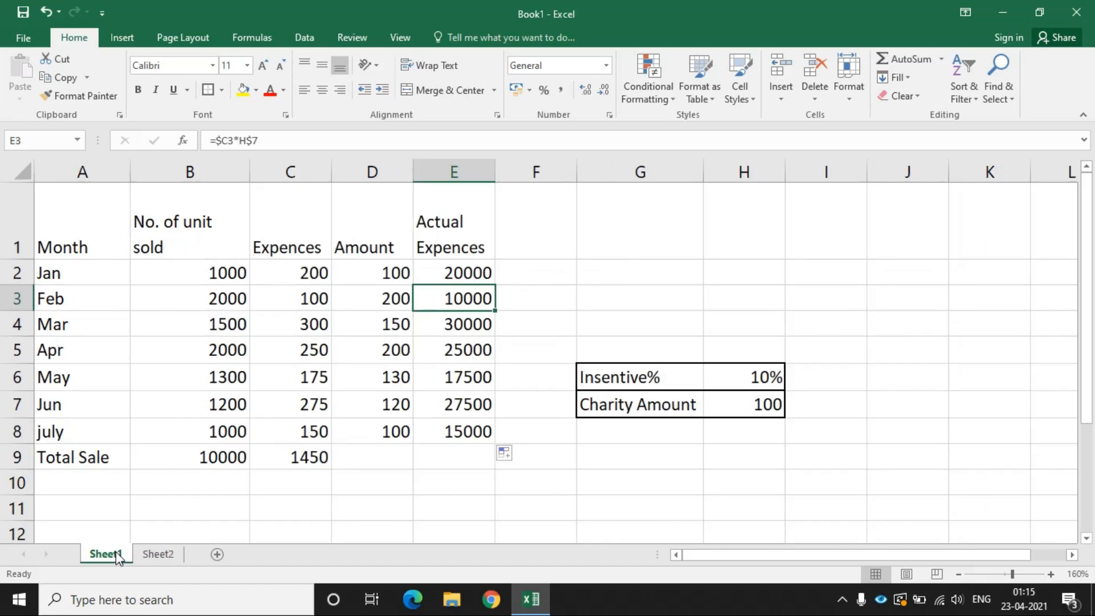
pyautogui.click(195, 456)
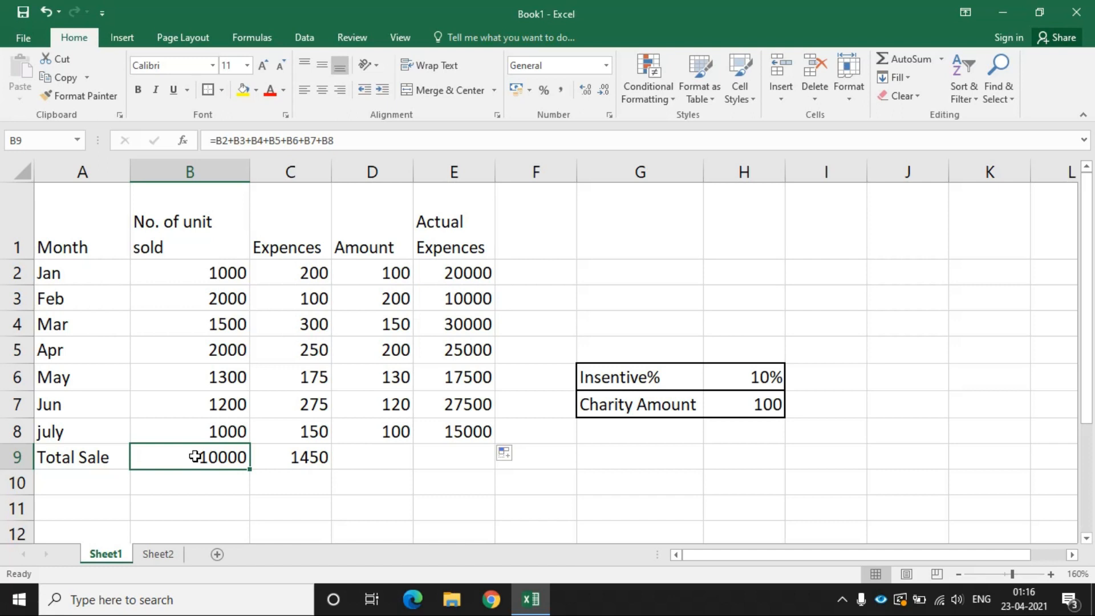
pyautogui.hotkey('ctrl', 'c')
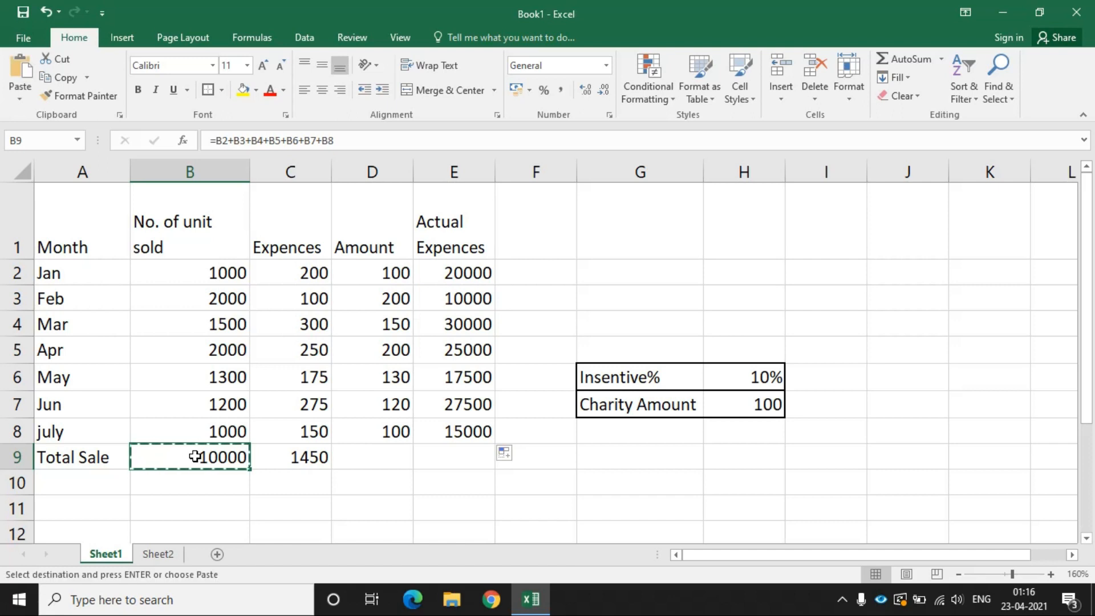
pyautogui.click(168, 553)
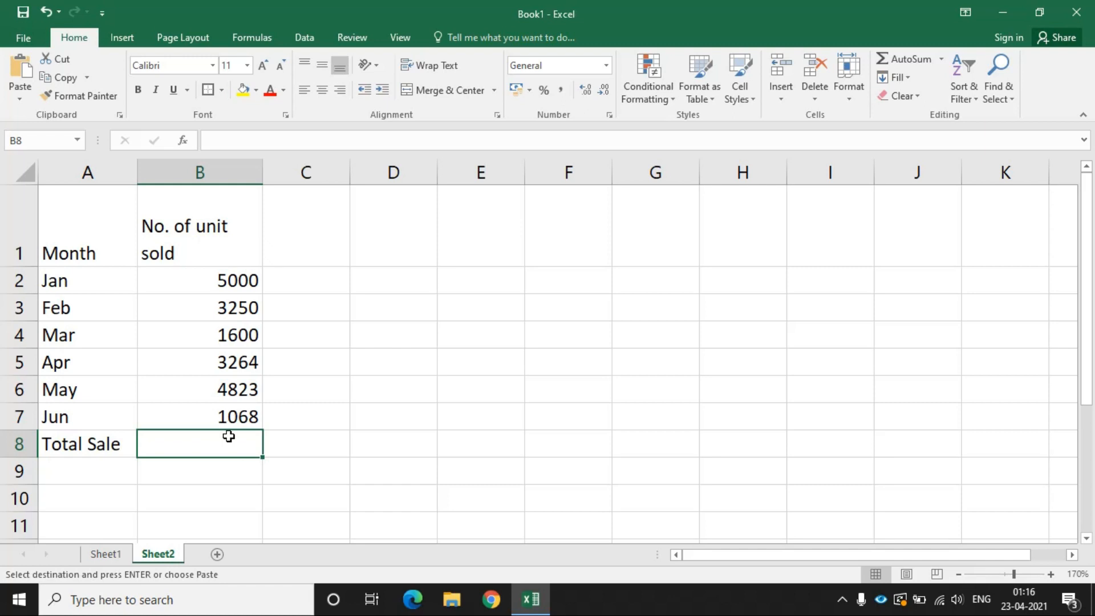
pyautogui.hotkey('ctrl', 'v')
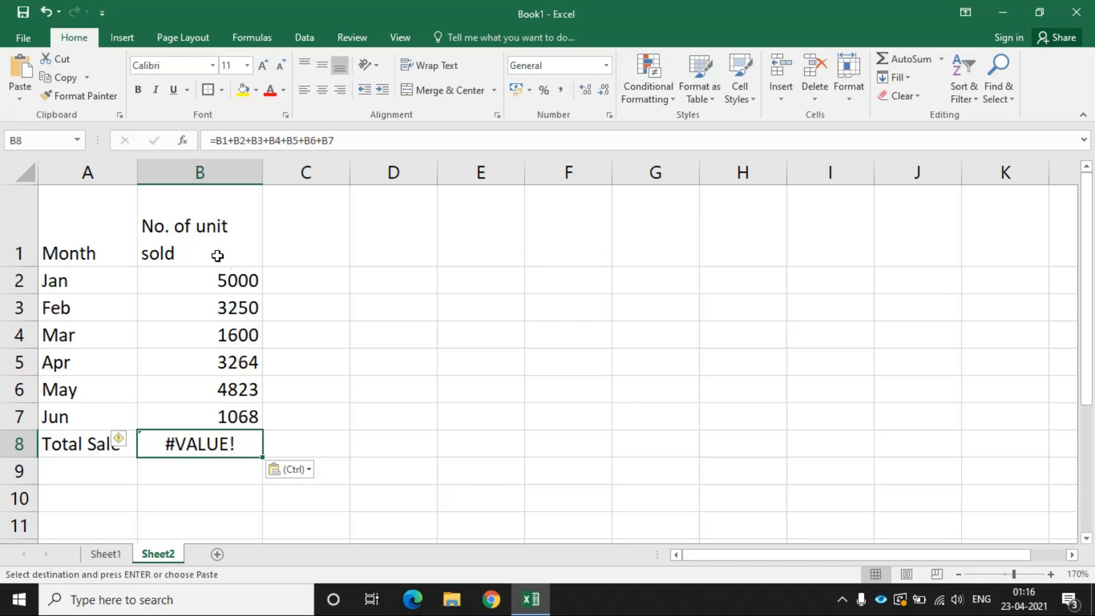
# Check the Jan to july cells B2 through B8 on Sheet1 against the data rows on Sheet2
pyautogui.click(103, 553)
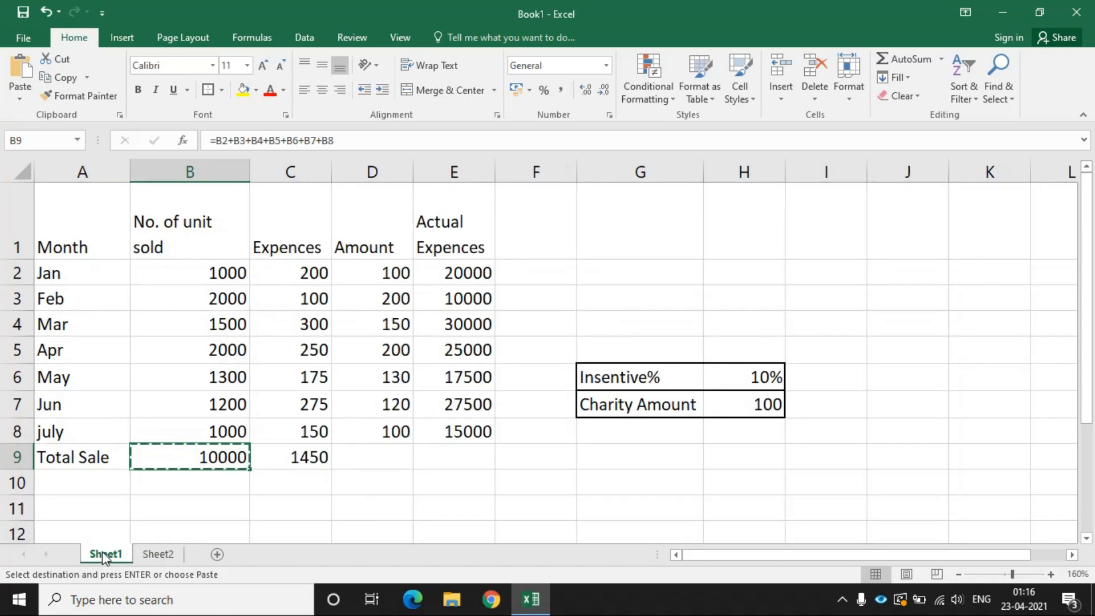
pyautogui.click(157, 272)
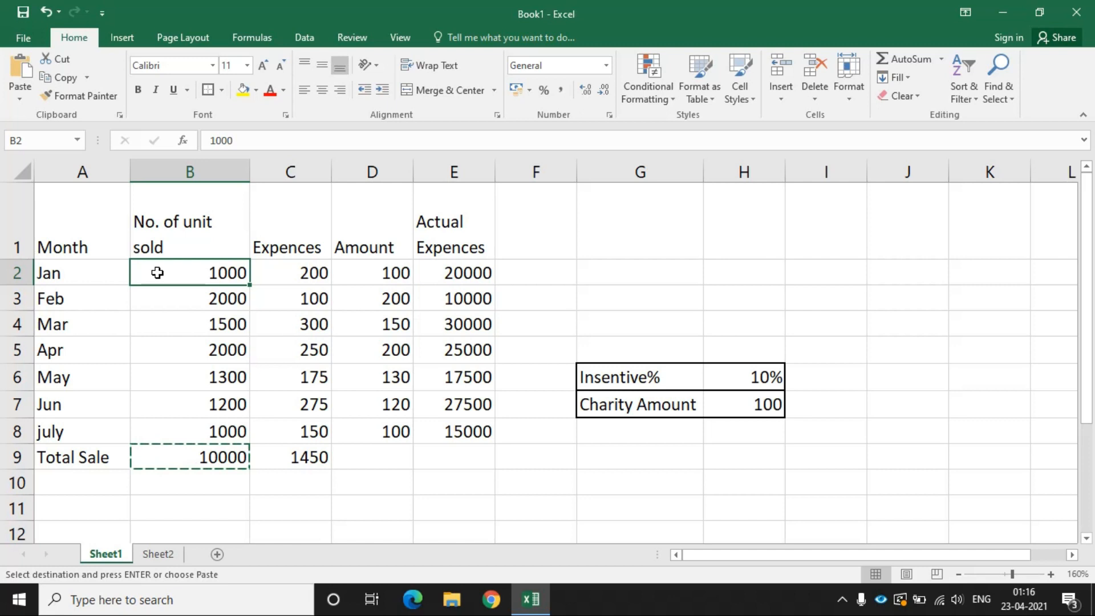
pyautogui.click(194, 431)
pyautogui.click(156, 555)
pyautogui.hotkey('ctrl', 'v')
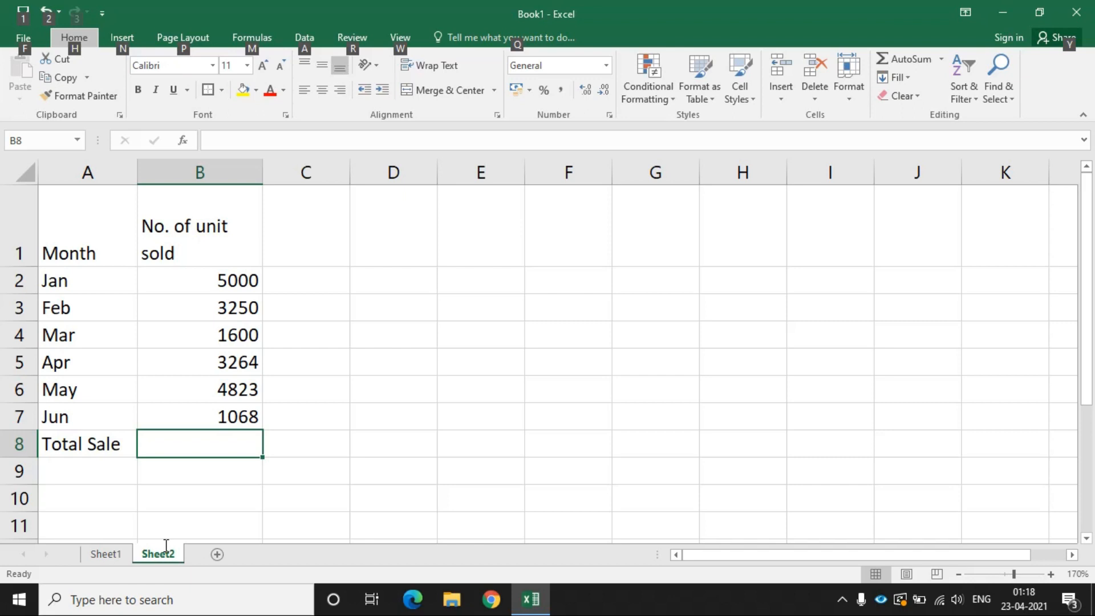
# Clear the Total Sale cell B9 on Sheet1 and re-enter its formula as =SUM(B2:B8)
pyautogui.click(106, 555)
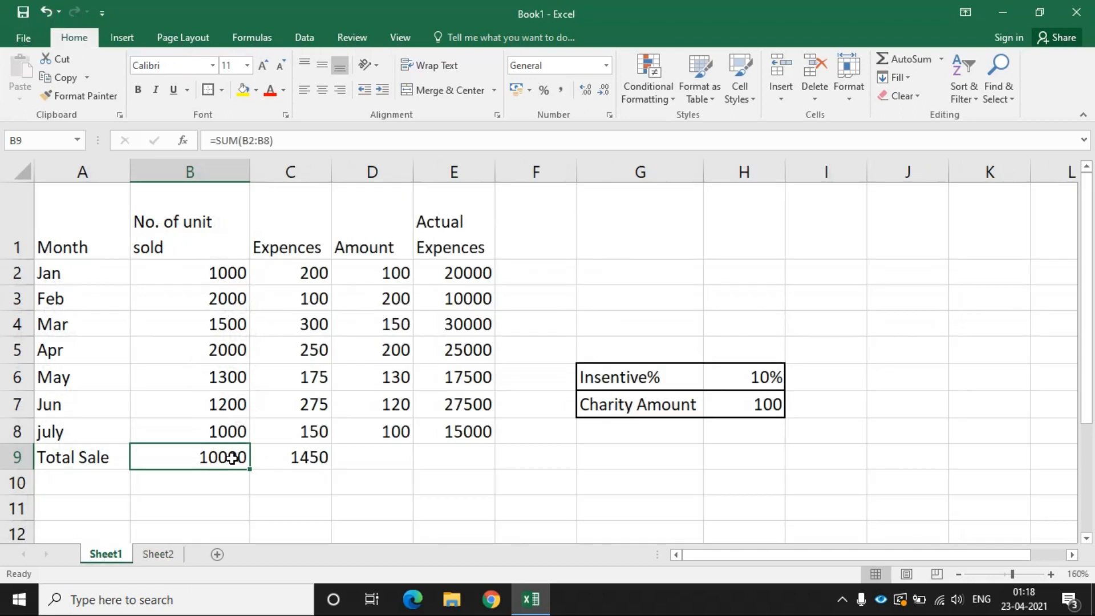
pyautogui.press('Delete')
pyautogui.press('BackSpace')
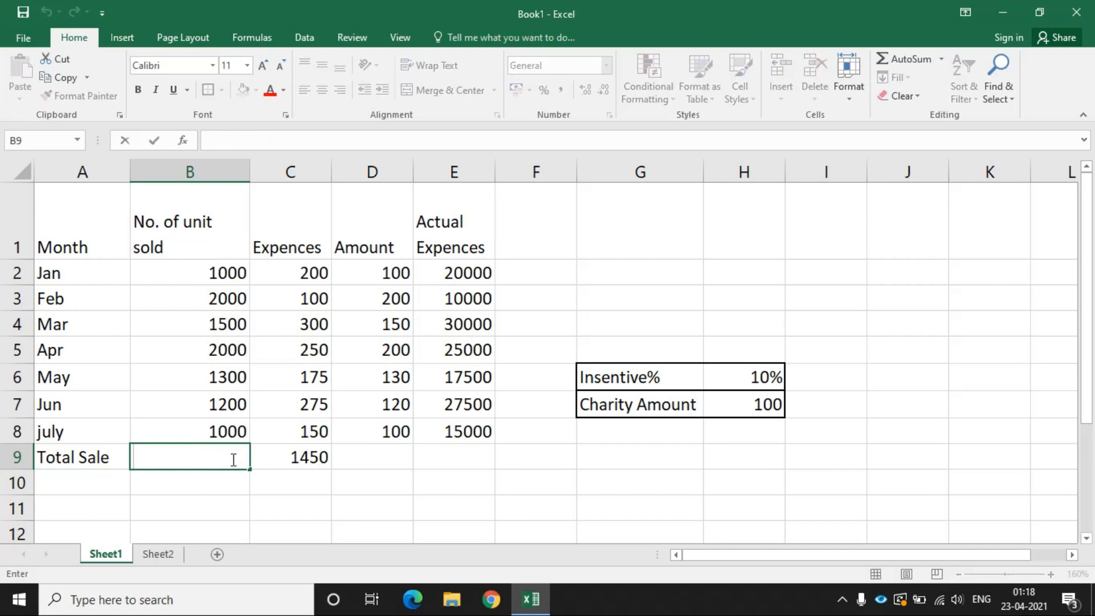
pyautogui.write('=sum')
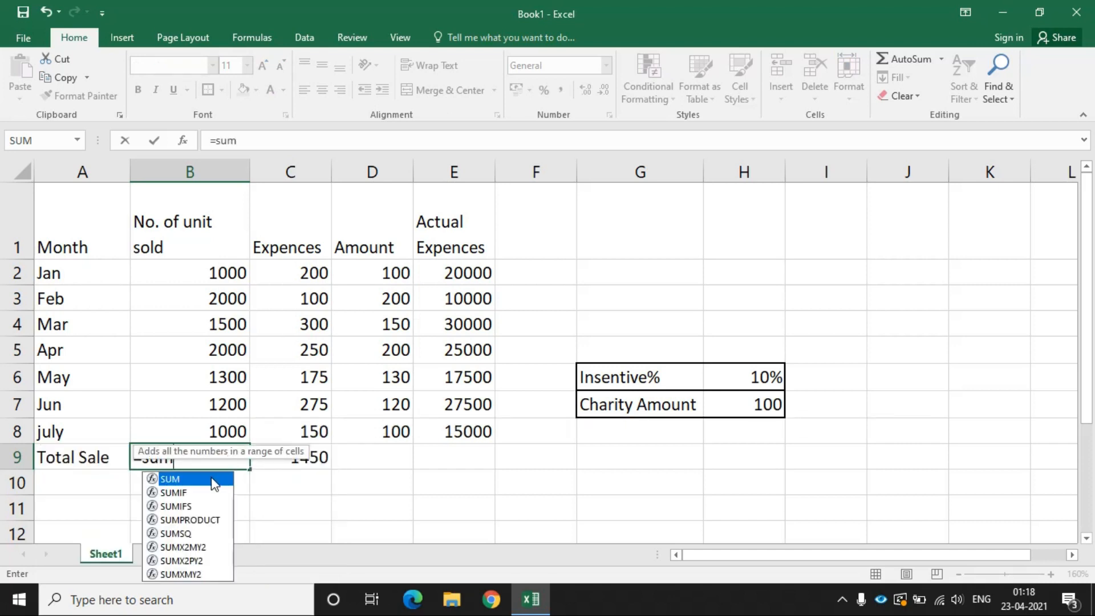
pyautogui.doubleClick(214, 480)
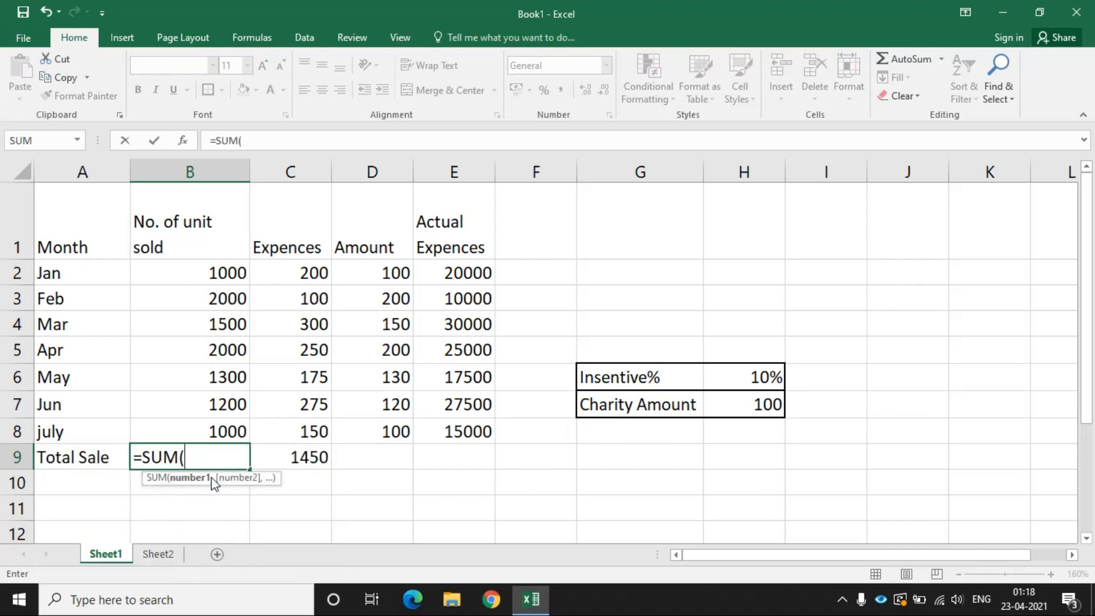
pyautogui.moveTo(197, 273); pyautogui.dragTo(208, 422)
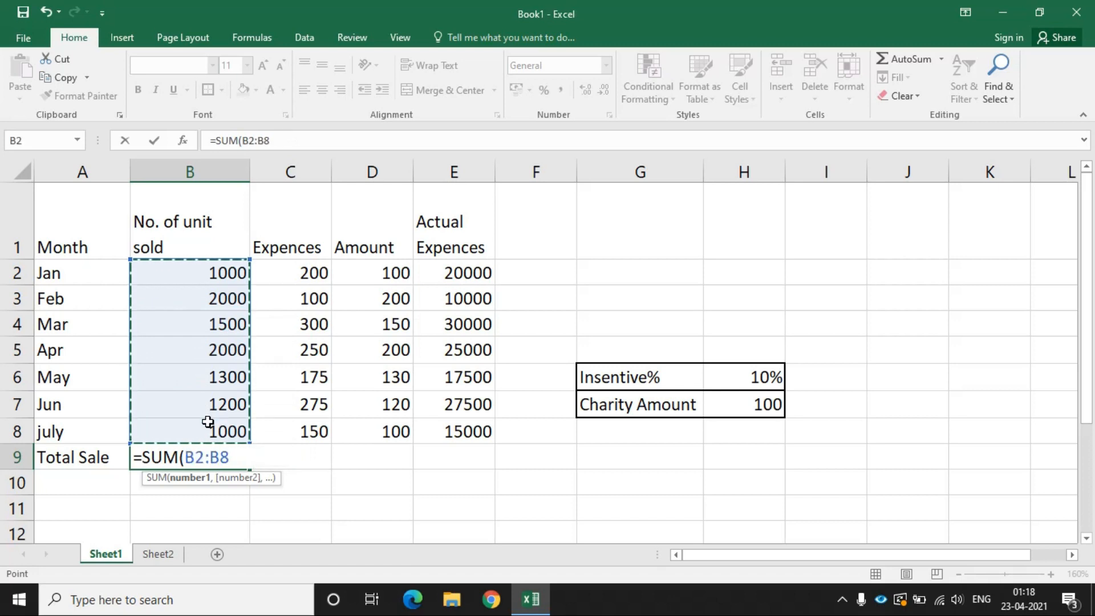
pyautogui.write(')')
pyautogui.press('Return')
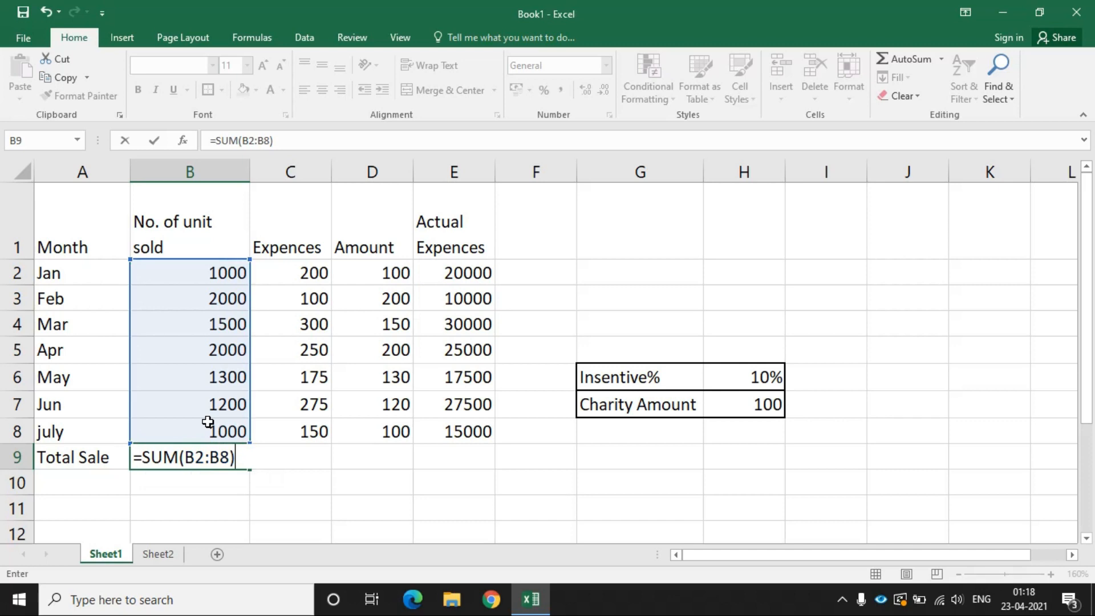
# Copy the Total Sale formula from B9 on Sheet1 into the Total Sale cell B8 on Sheet2
pyautogui.click(195, 464)
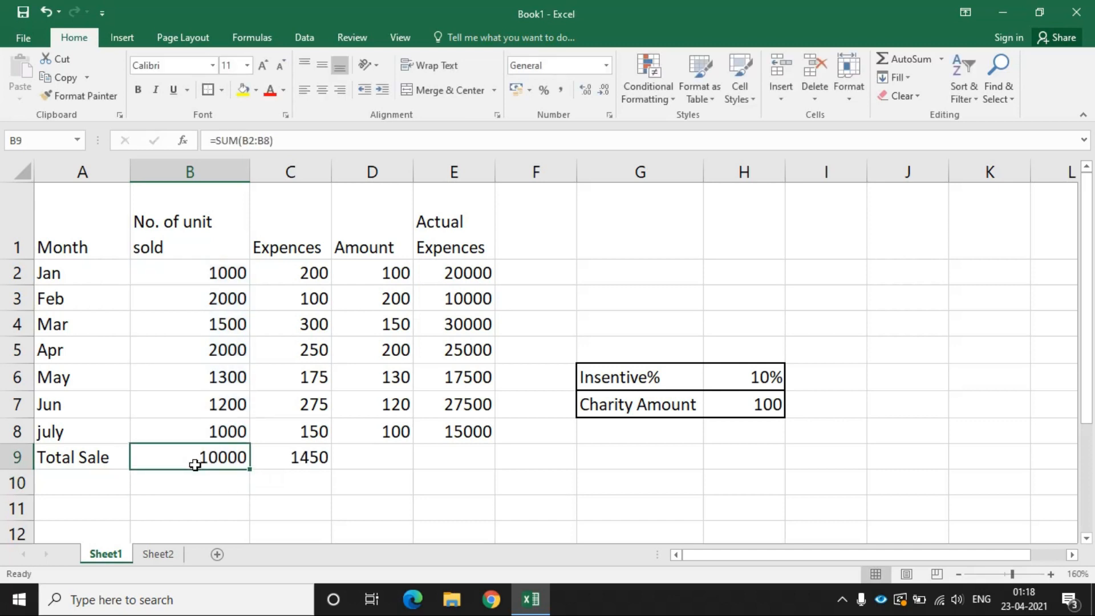
pyautogui.hotkey('ctrl', 'c')
pyautogui.click(159, 554)
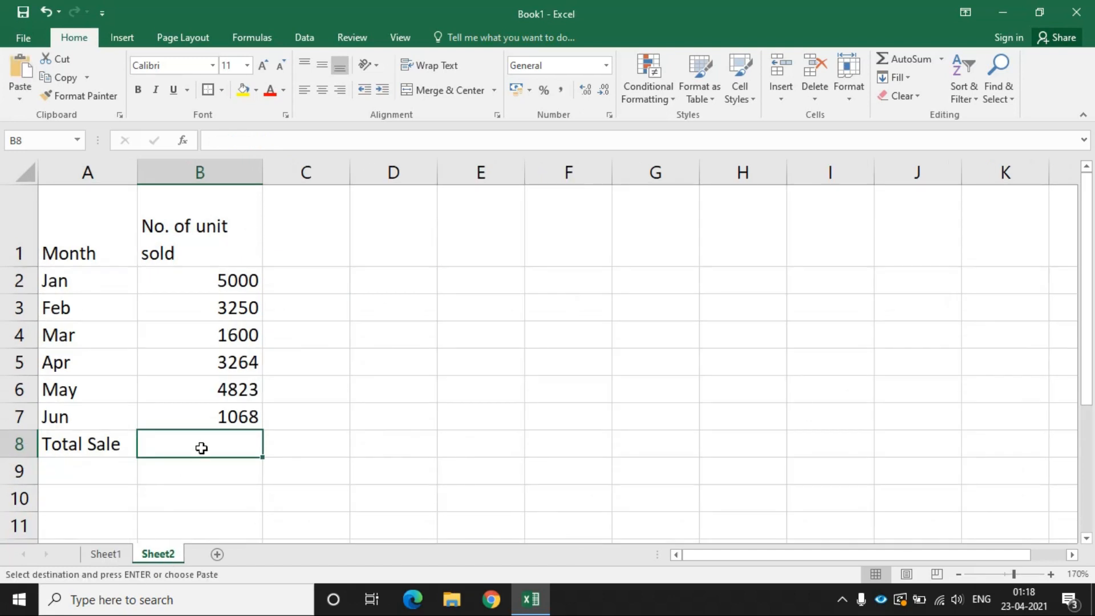
pyautogui.hotkey('ctrl', 'v')
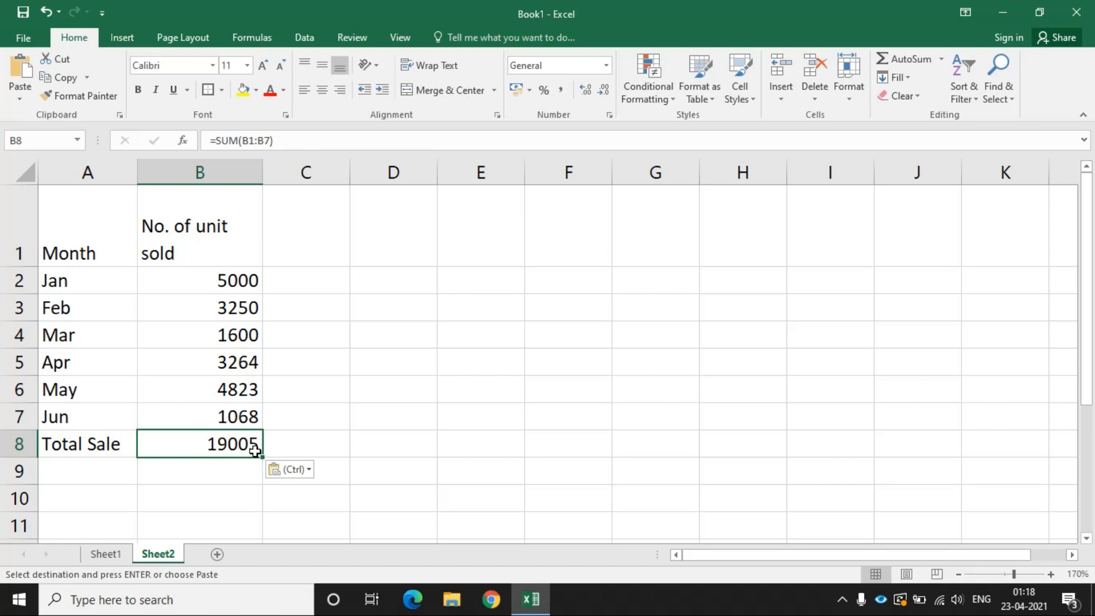
pyautogui.click(112, 559)
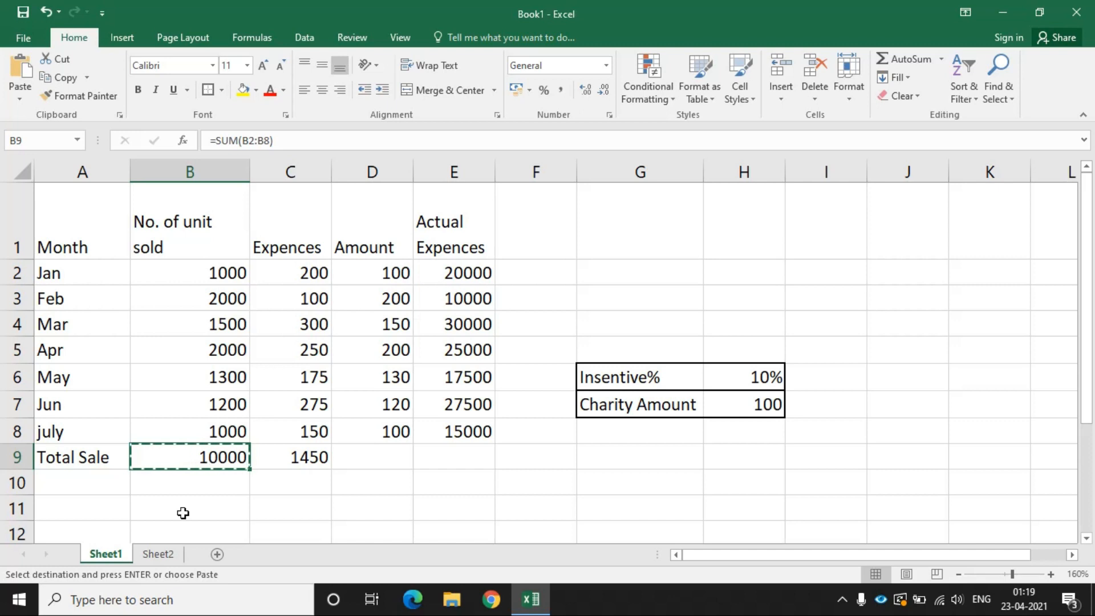
pyautogui.click(151, 554)
pyautogui.hotkey('ctrl', 'v')
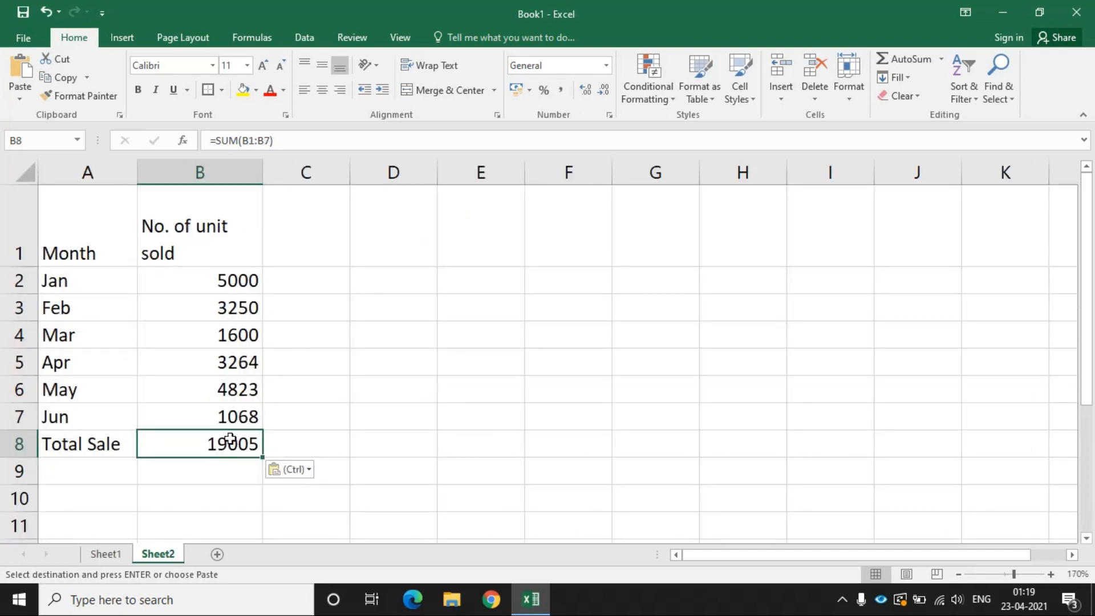
# Compare the Jan to july cells B2 through B8 on Sheet1 with the rows summed by the pasted Total Sale formula on Sheet2
pyautogui.click(105, 555)
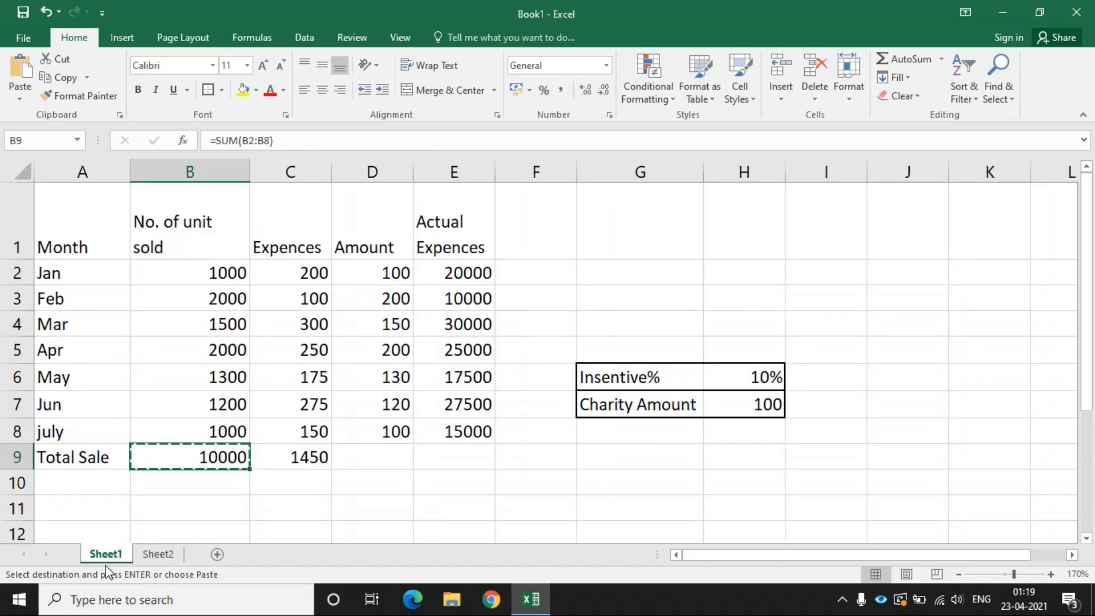
pyautogui.click(206, 277)
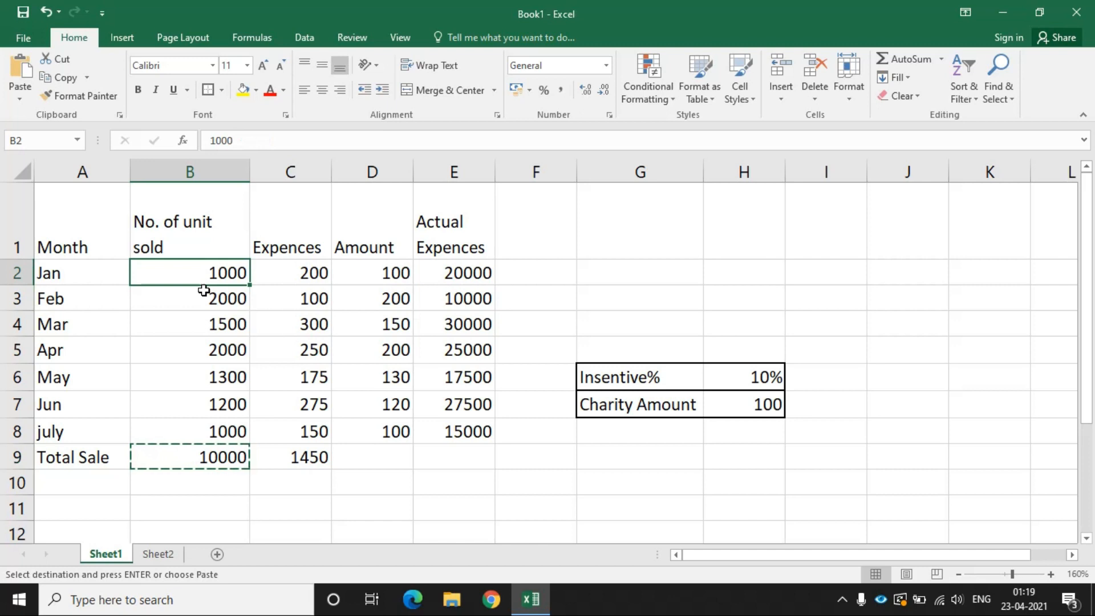
pyautogui.click(204, 430)
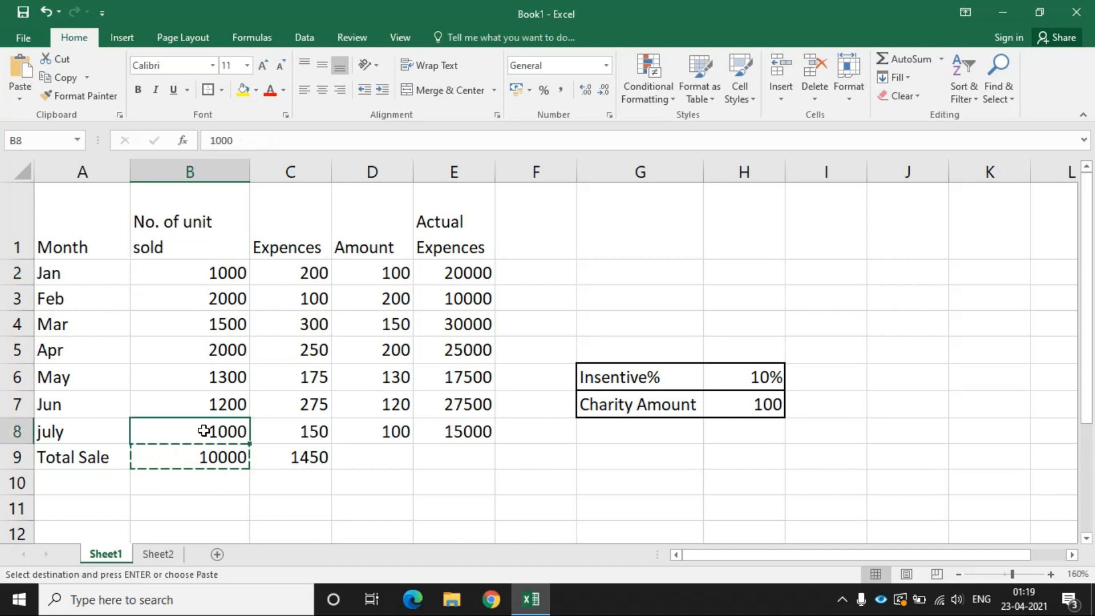
pyautogui.click(158, 553)
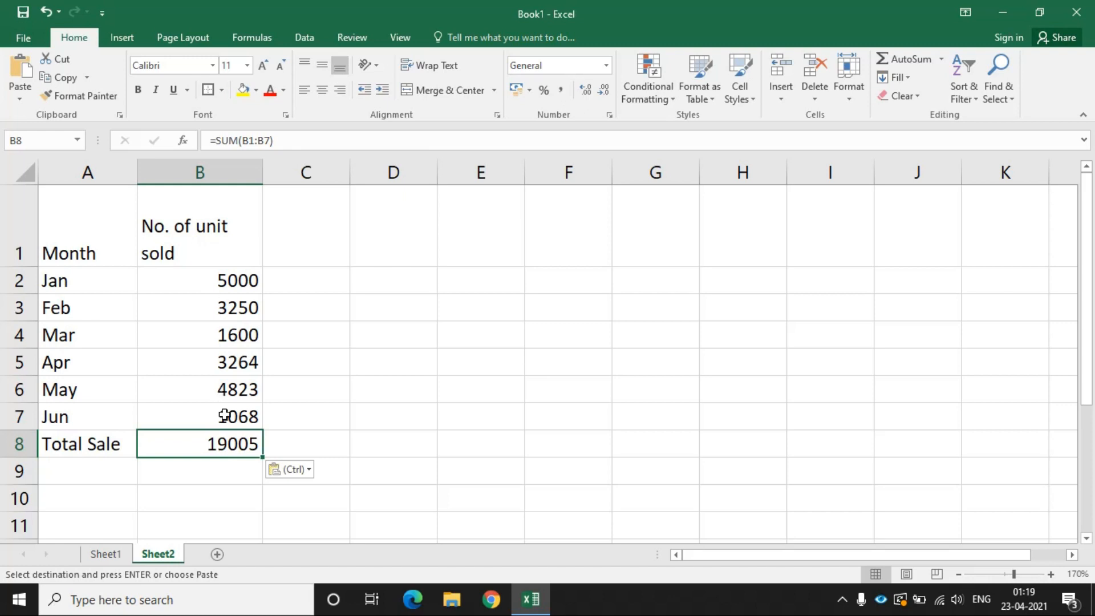
pyautogui.click(116, 557)
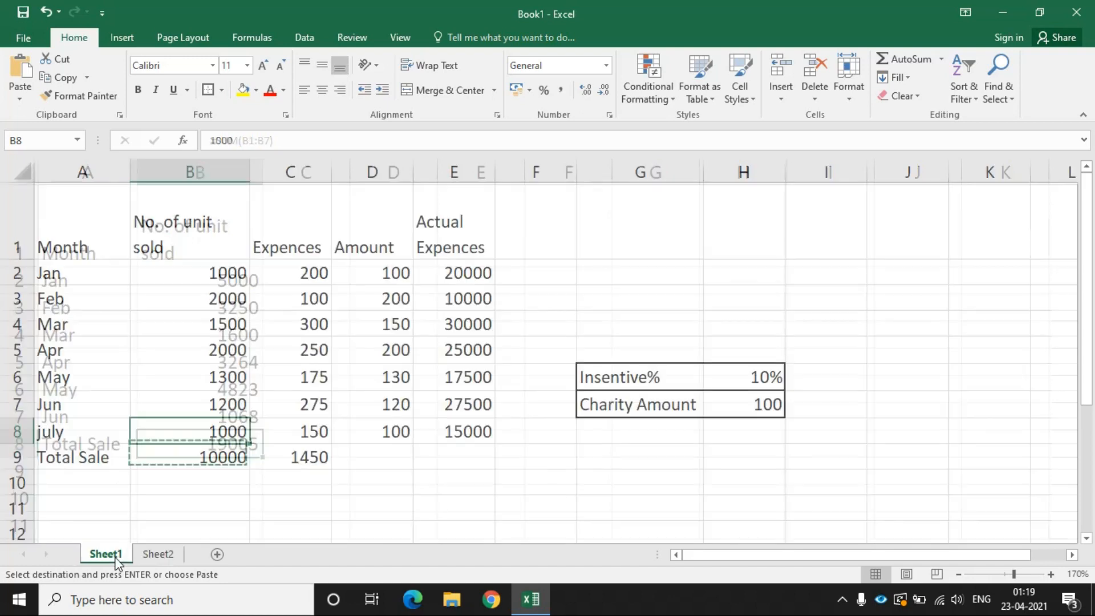